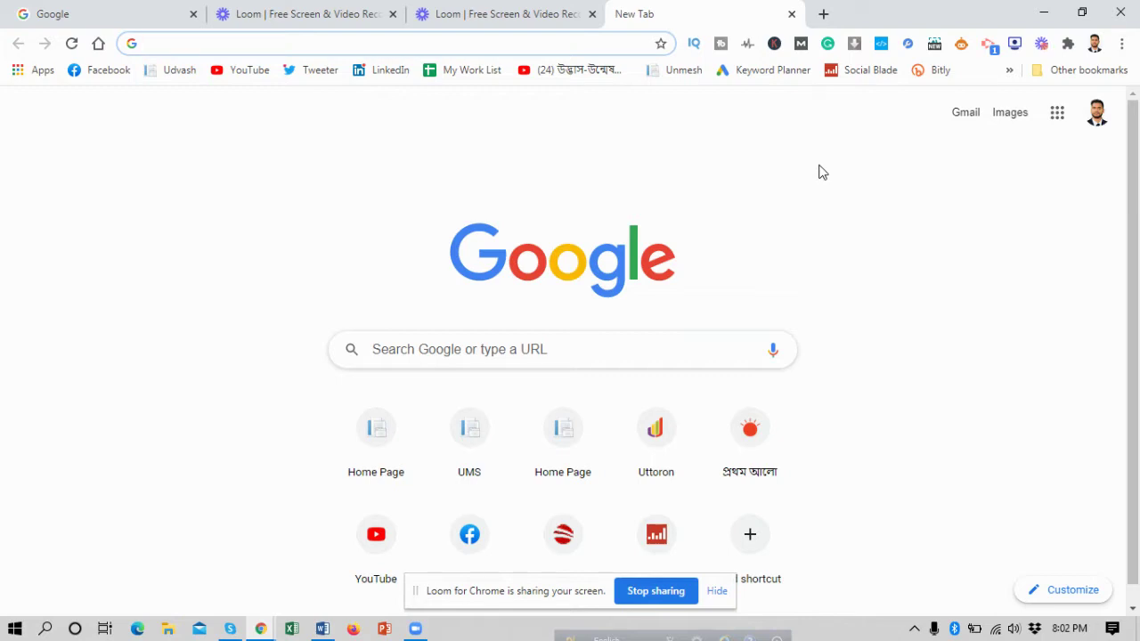
# Switch to the Digital Career Google account and search the web for "google ads"
pyautogui.click(1098, 116)
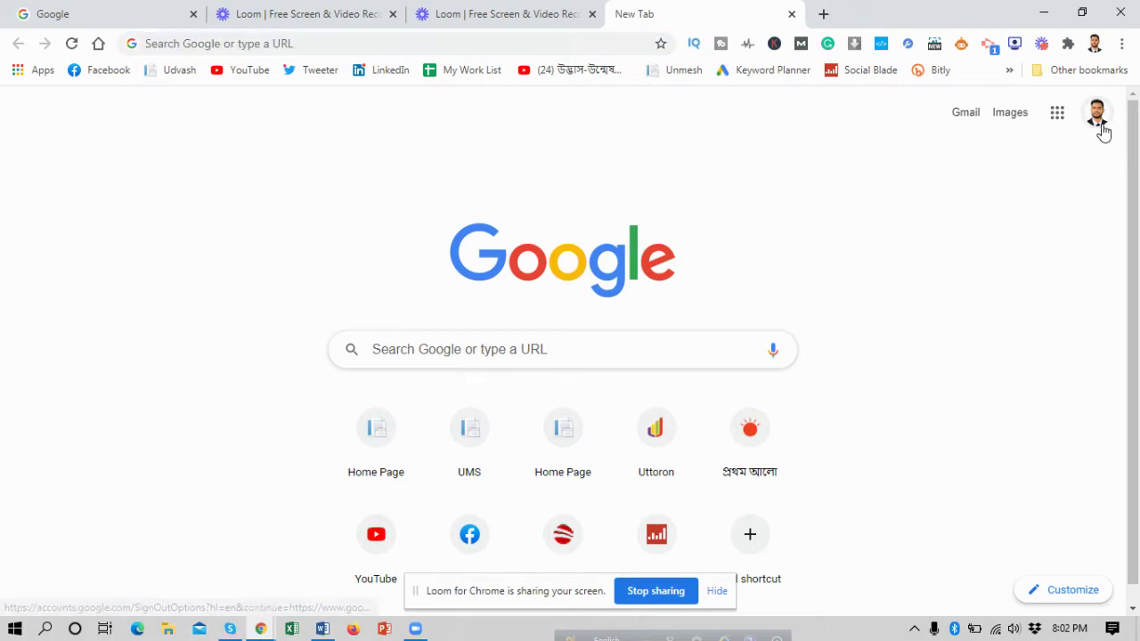
pyautogui.click(938, 450)
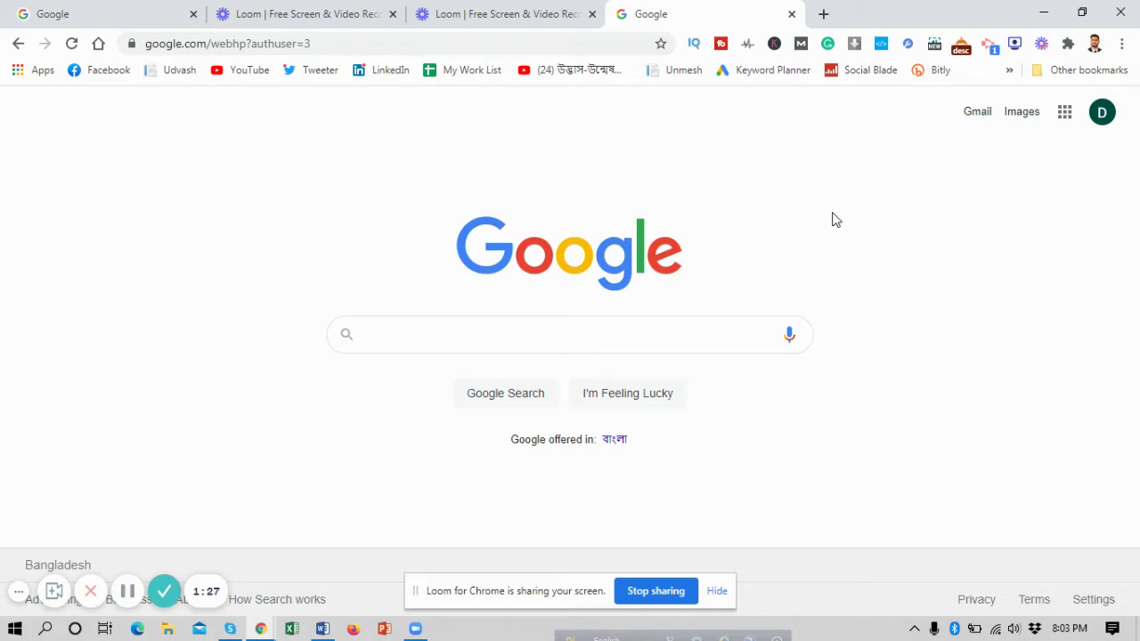
pyautogui.click(528, 41)
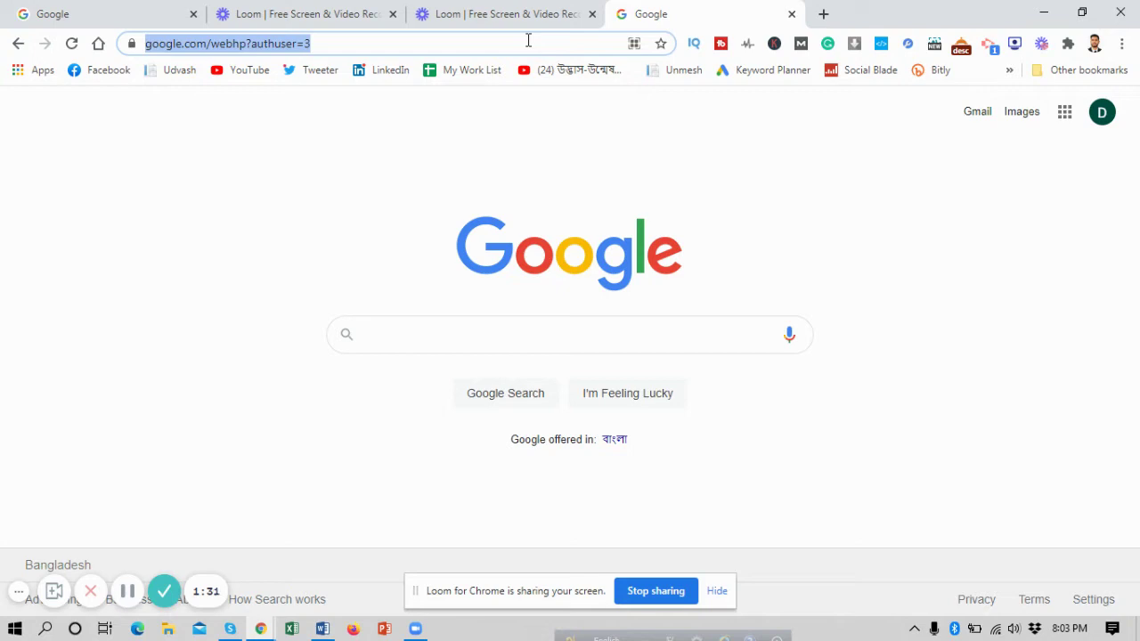
pyautogui.write('google ')
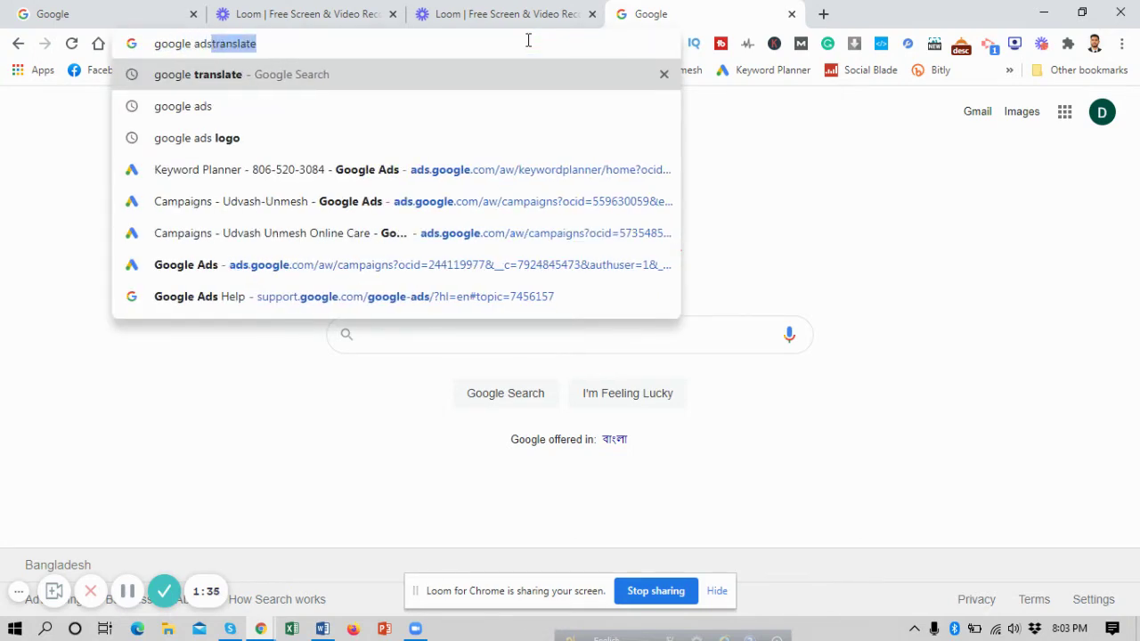
pyautogui.write('ads')
pyautogui.press('Return')
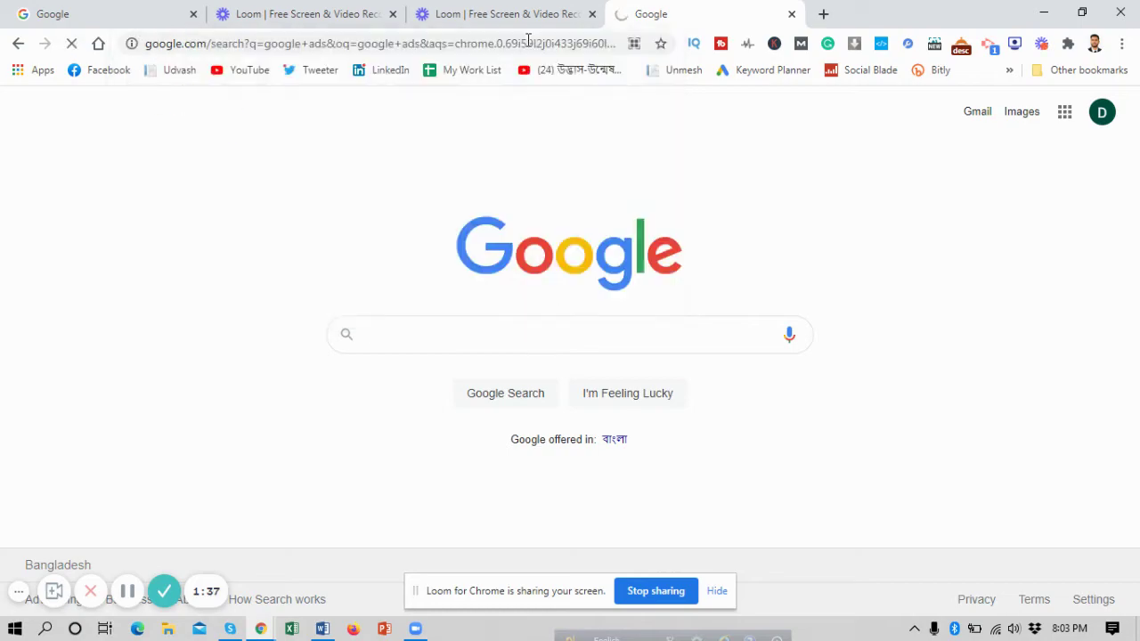
# Open the ads.google.com home page result in a new tab and bring that tab forward
pyautogui.scroll(-3, 374, 374)
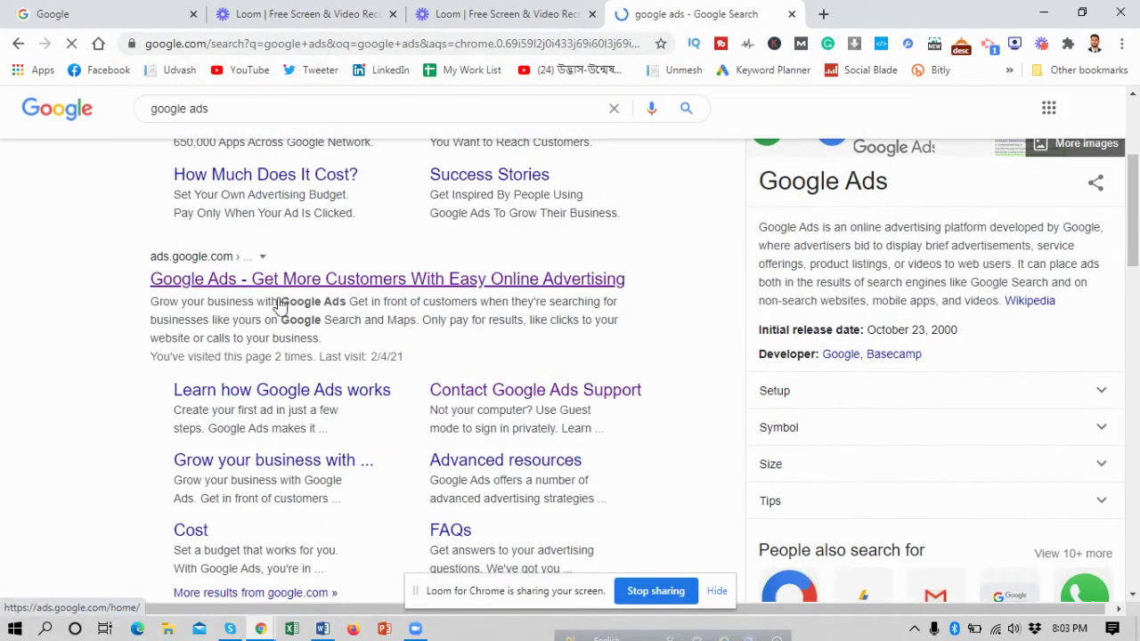
pyautogui.scroll(-3, 285, 299)
pyautogui.scroll(3, 331, 300)
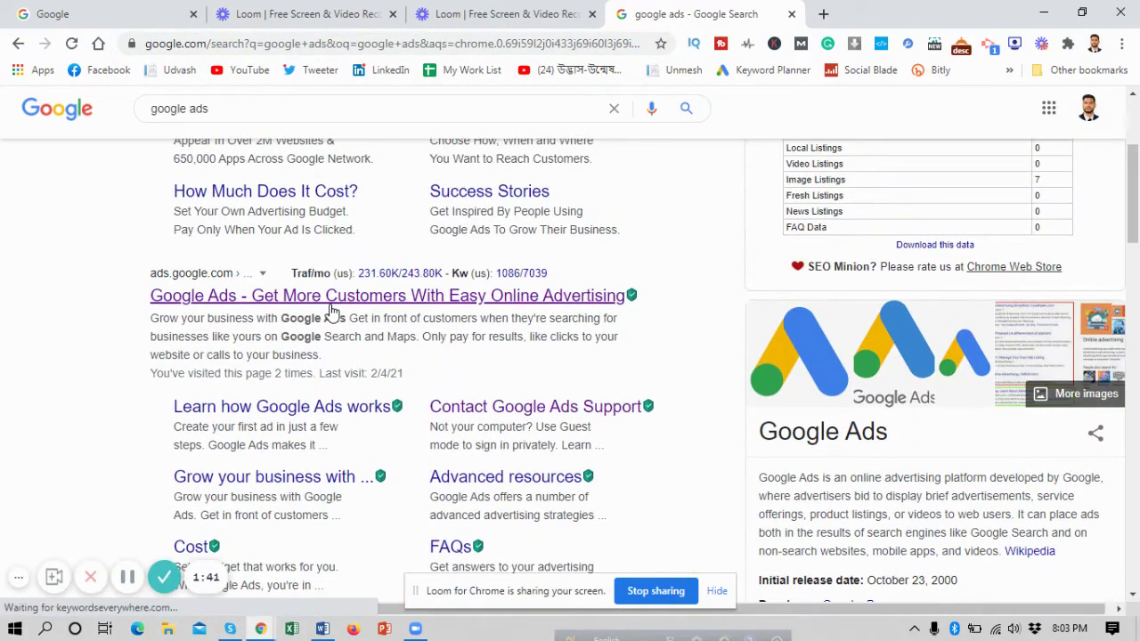
pyautogui.rightClick(329, 303)
pyautogui.click(373, 314)
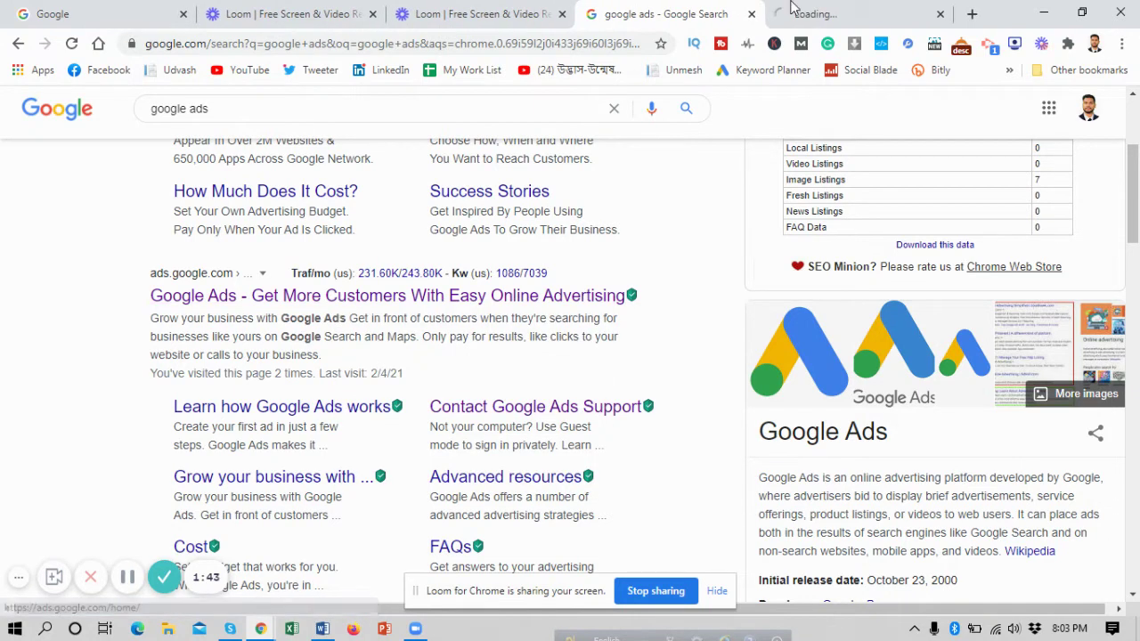
pyautogui.click(810, 14)
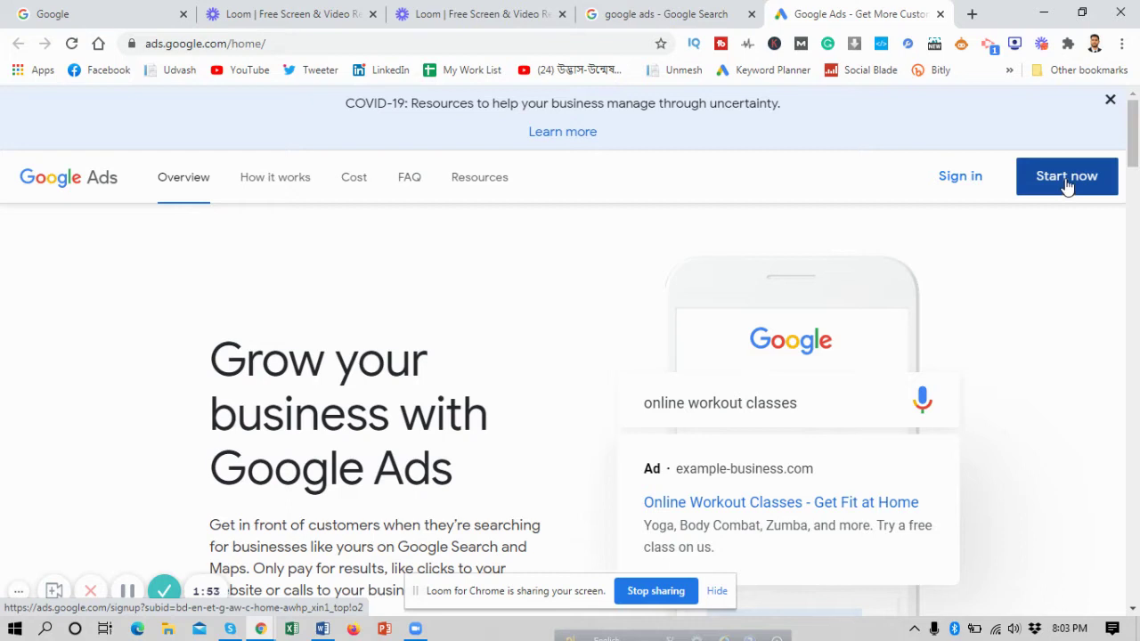
# Start the Google Ads sign-up, switch it to the Digital Career Google account, and create a new Google Ads account
pyautogui.click(1099, 178)
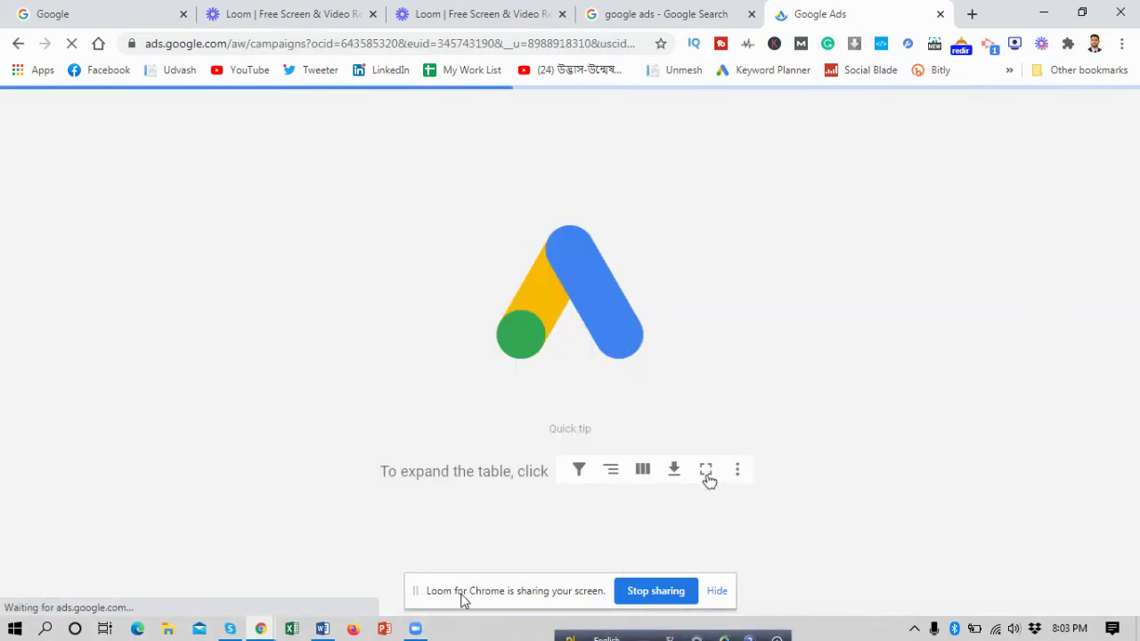
pyautogui.moveTo(491, 601); pyautogui.dragTo(578, 636)
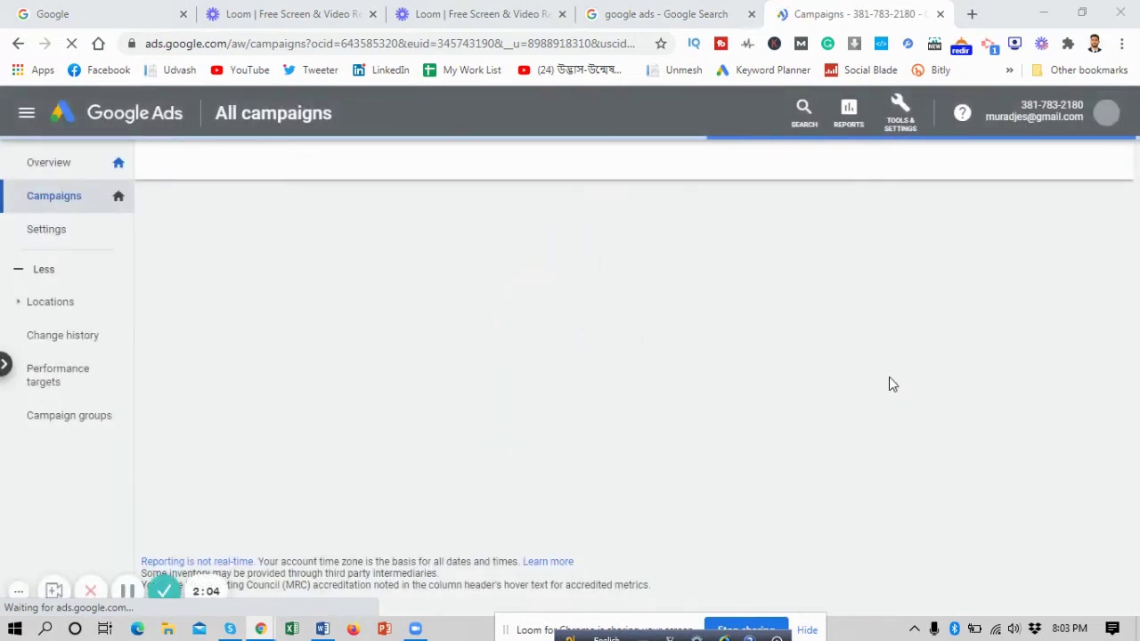
pyautogui.click(1106, 113)
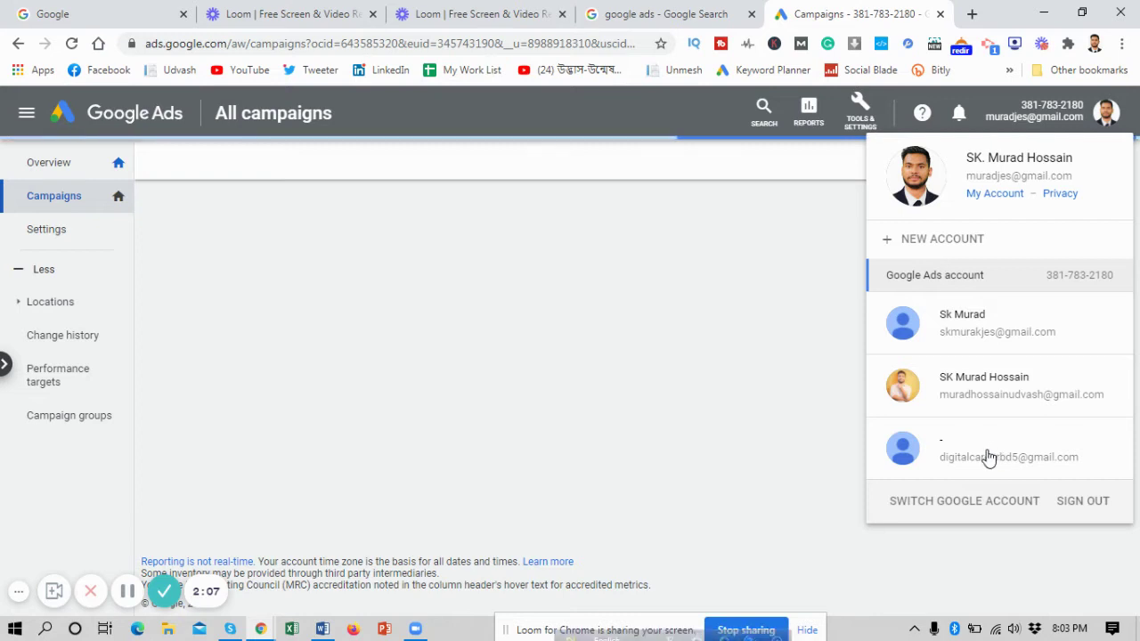
pyautogui.click(997, 458)
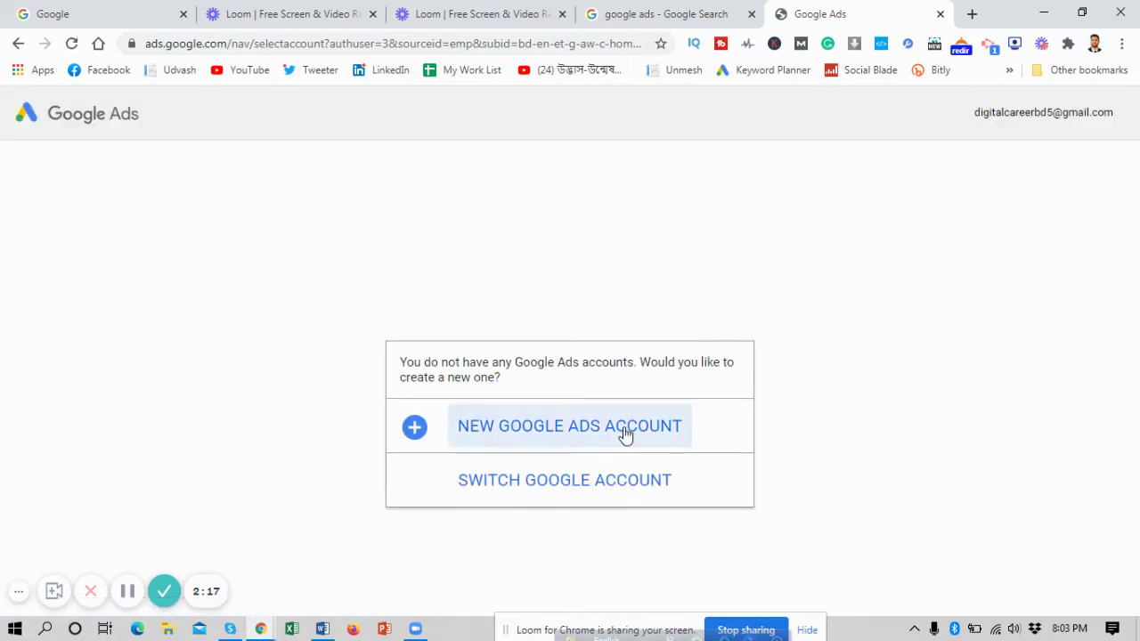
pyautogui.click(641, 437)
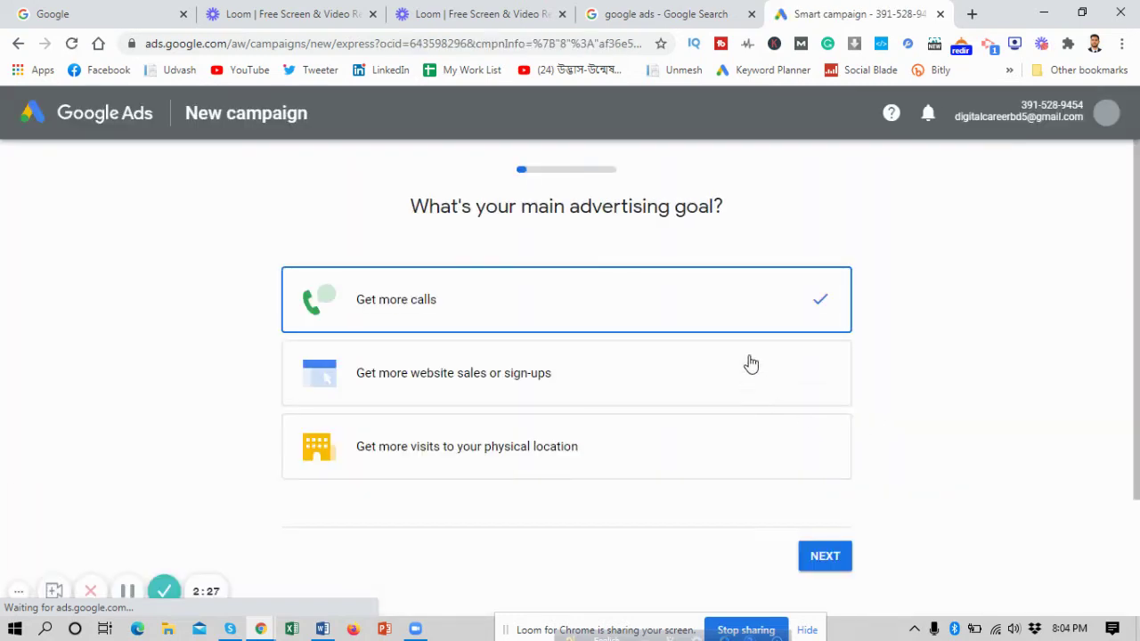
# Review the main advertising goals offered for the new campaign and switch the setup to Expert Mode
pyautogui.scroll(-2, 893, 386)
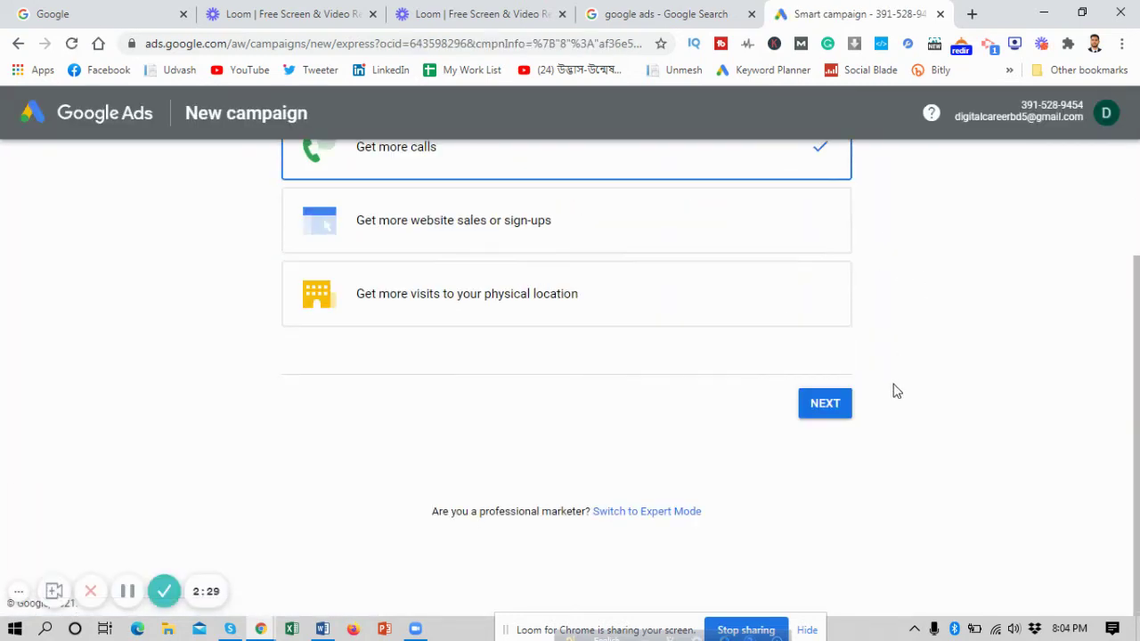
pyautogui.scroll(2, 918, 386)
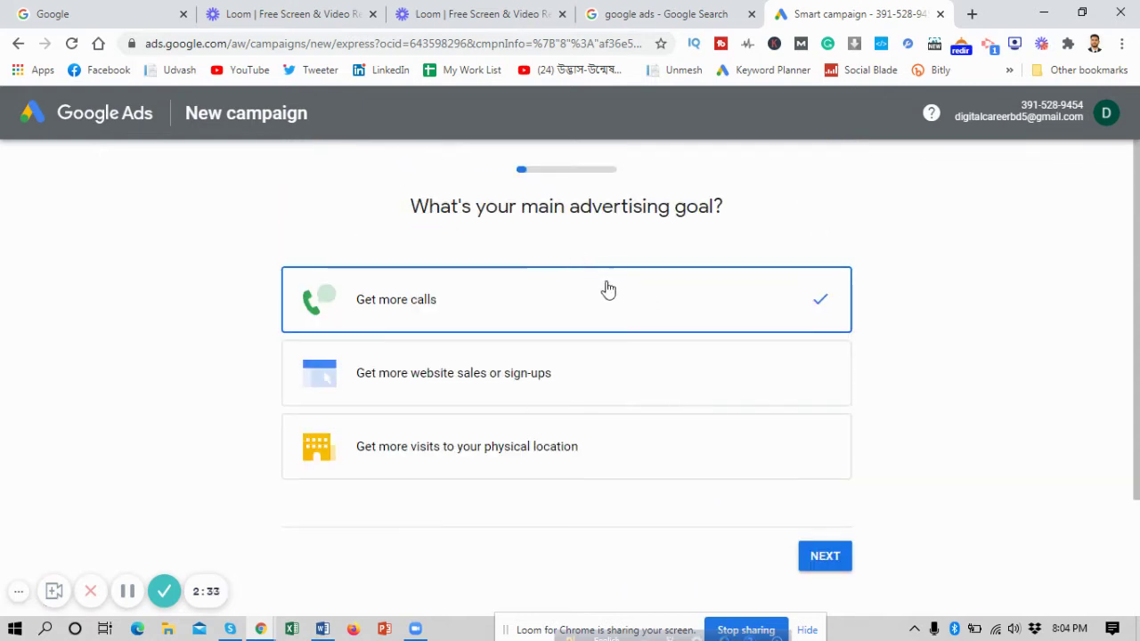
pyautogui.scroll(-1, 609, 298)
pyautogui.scroll(1, 917, 326)
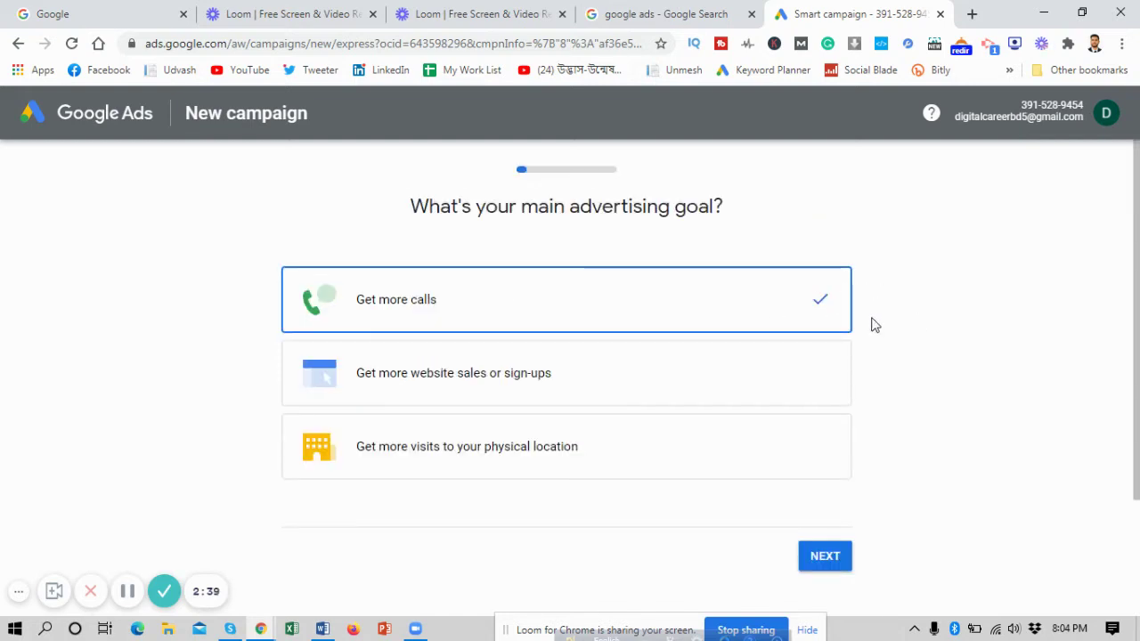
pyautogui.scroll(-1, 932, 322)
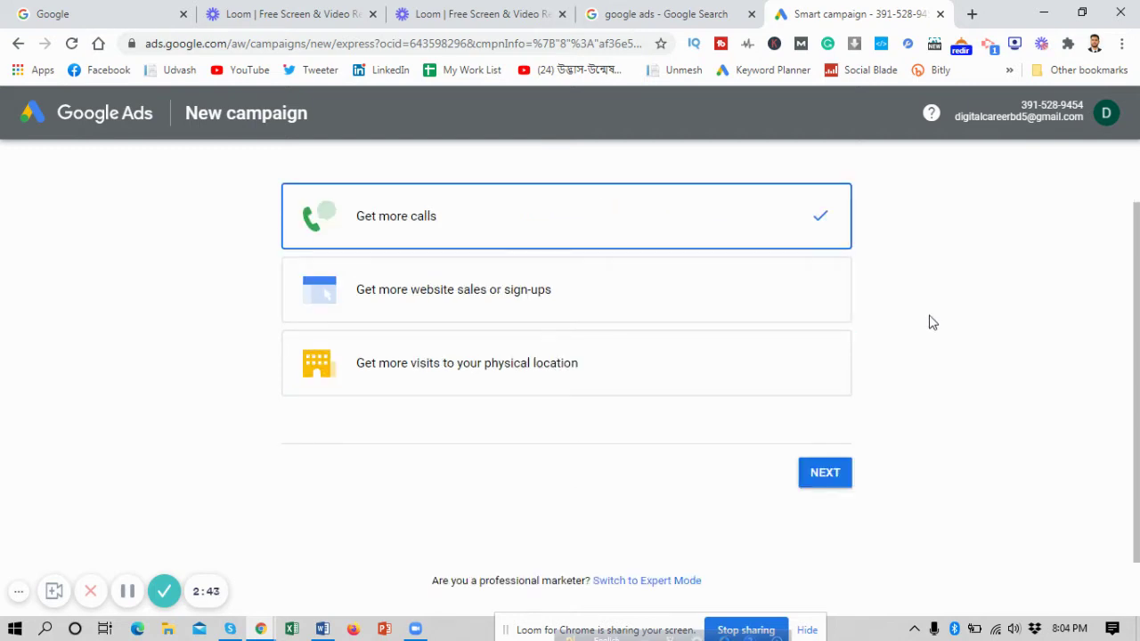
pyautogui.scroll(-1, 932, 322)
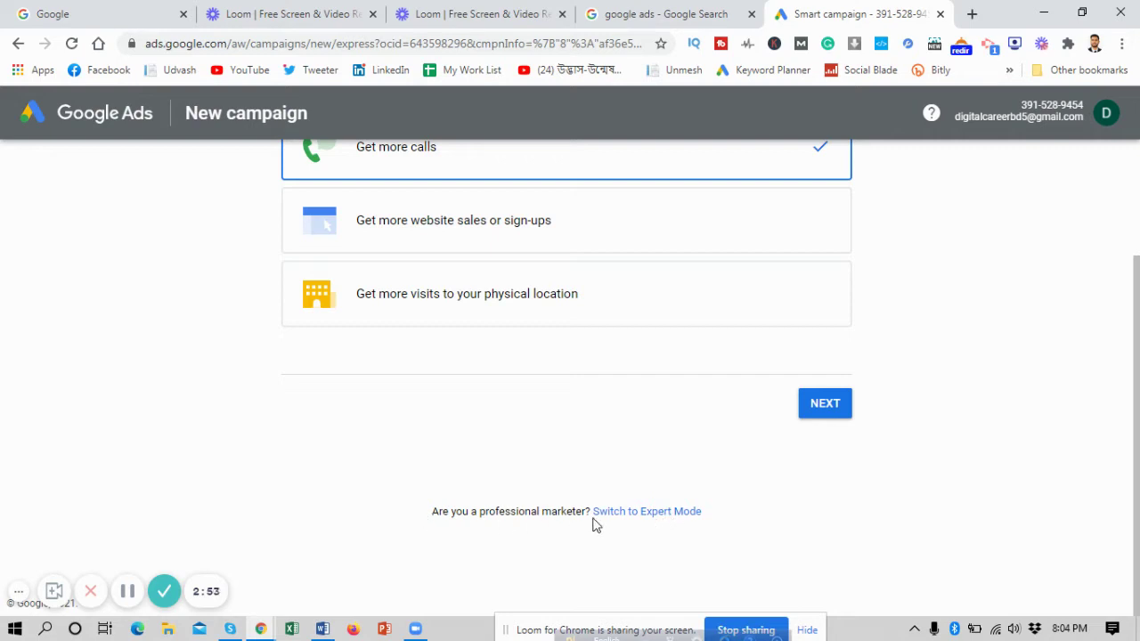
pyautogui.click(650, 512)
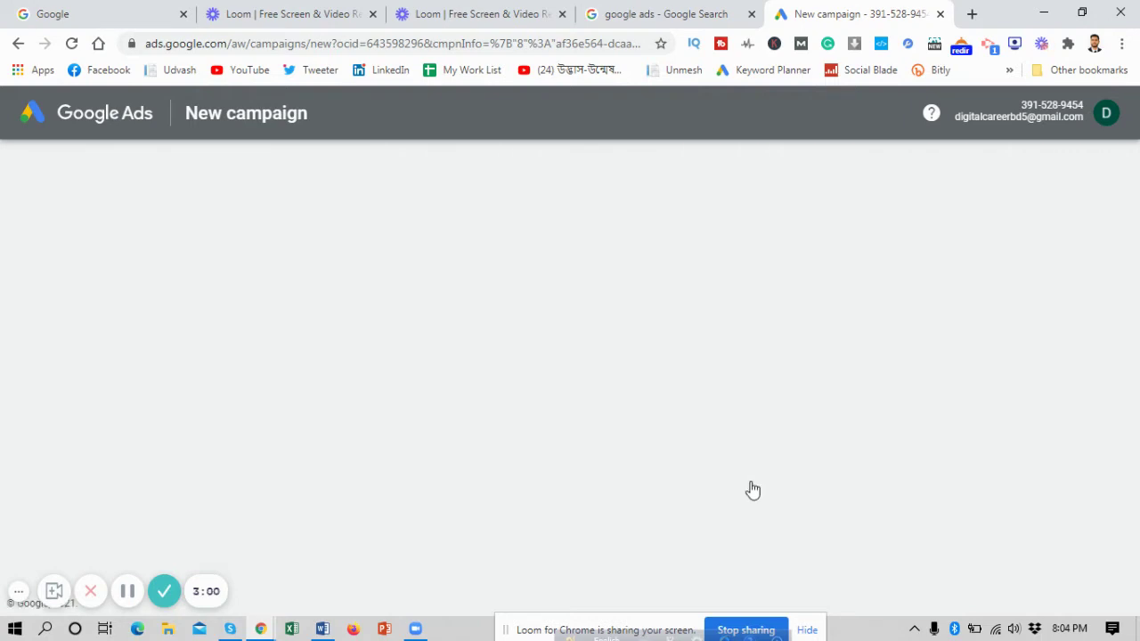
# Choose to create the account without a campaign, decline performance tips and promotional offers, and submit the business information
pyautogui.scroll(-1, 770, 468)
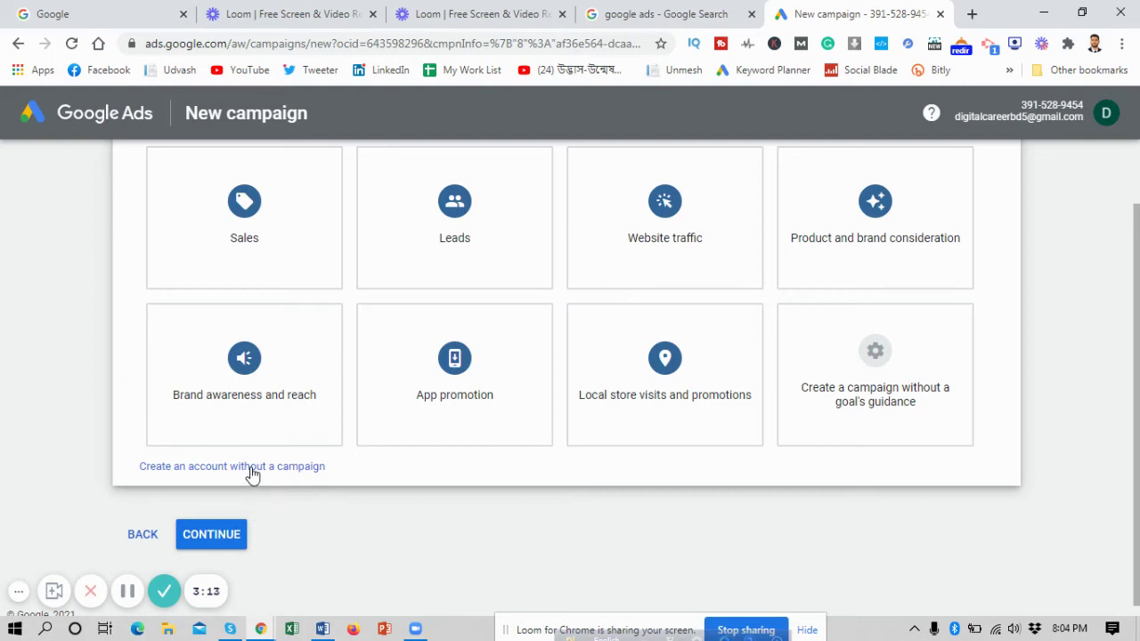
pyautogui.click(252, 469)
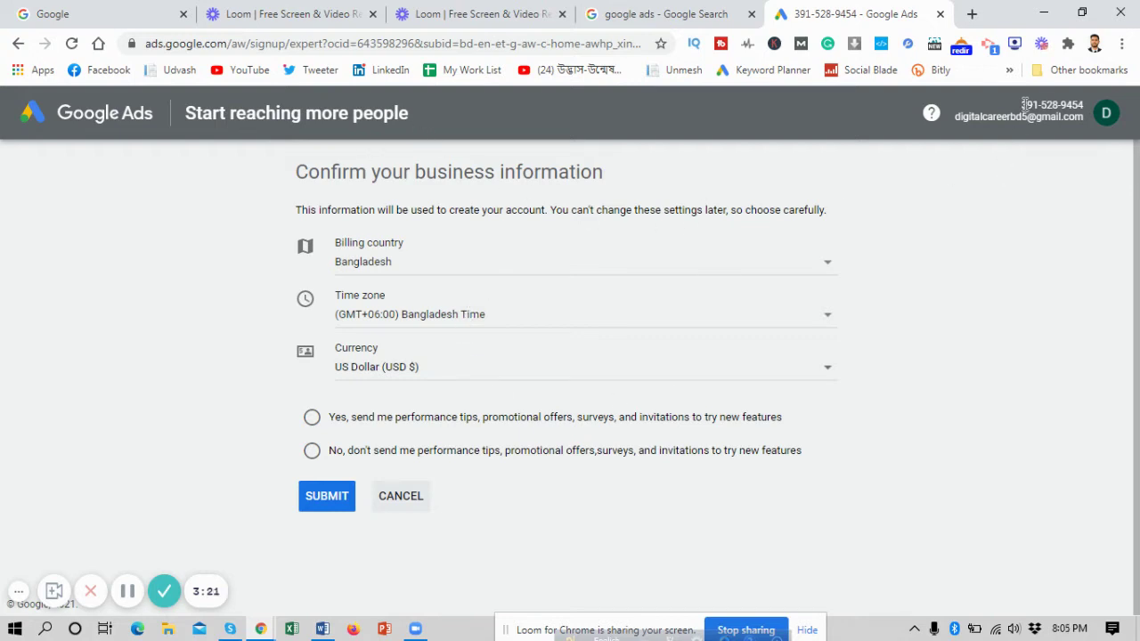
pyautogui.moveTo(1024, 104); pyautogui.dragTo(1085, 109)
pyautogui.click(311, 451)
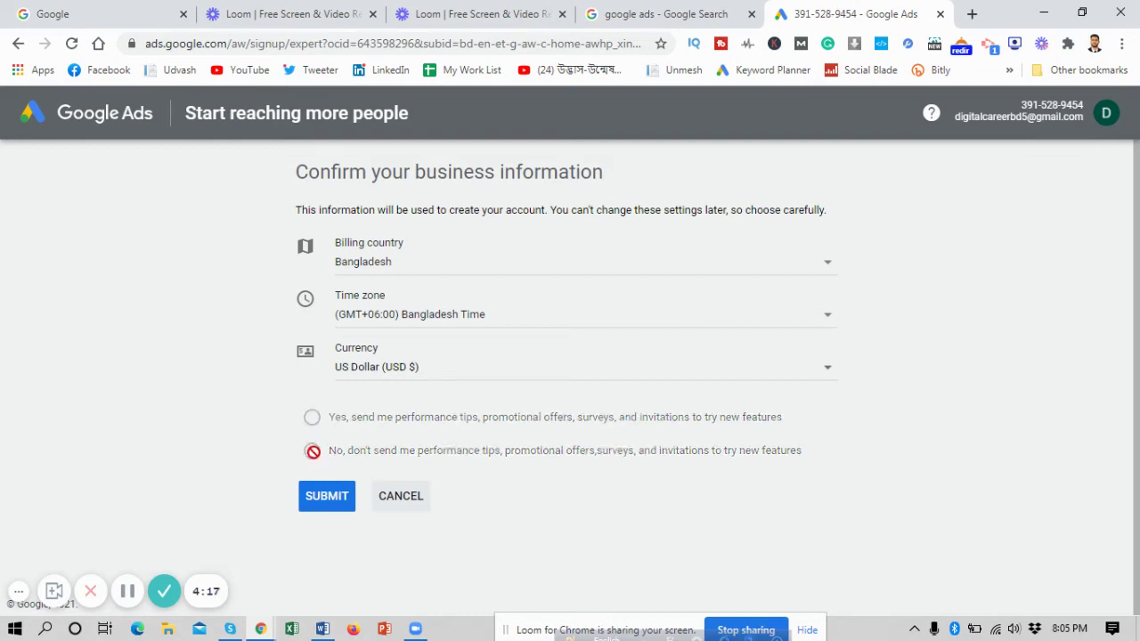
pyautogui.click(335, 499)
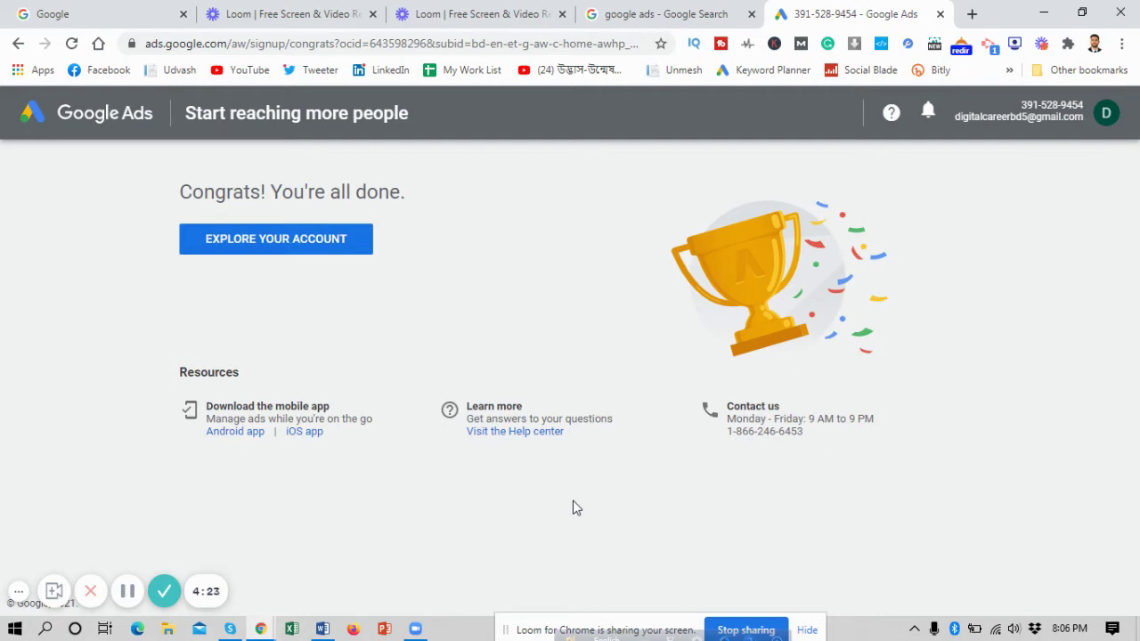
# Enter the newly created Google Ads account and open its billing settings
pyautogui.click(315, 246)
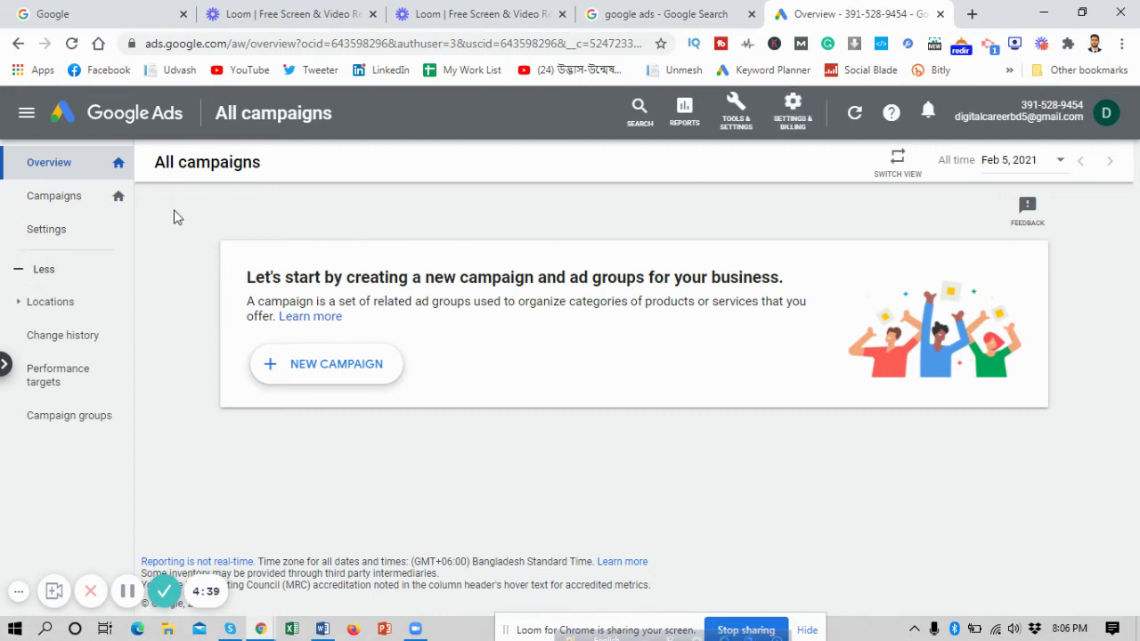
pyautogui.click(792, 123)
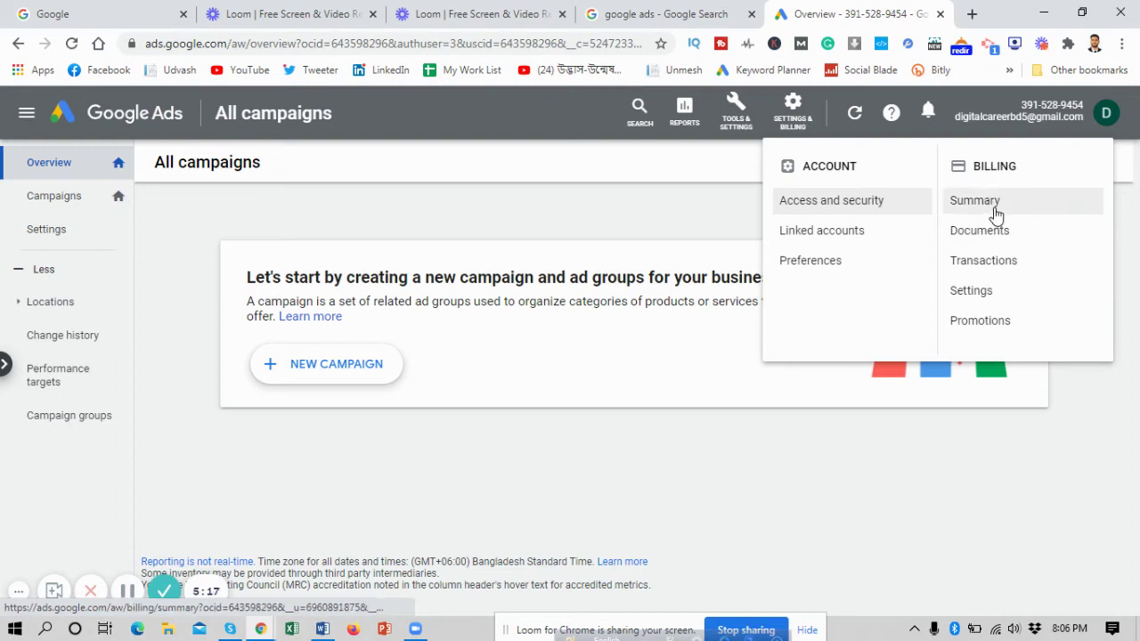
pyautogui.click(971, 292)
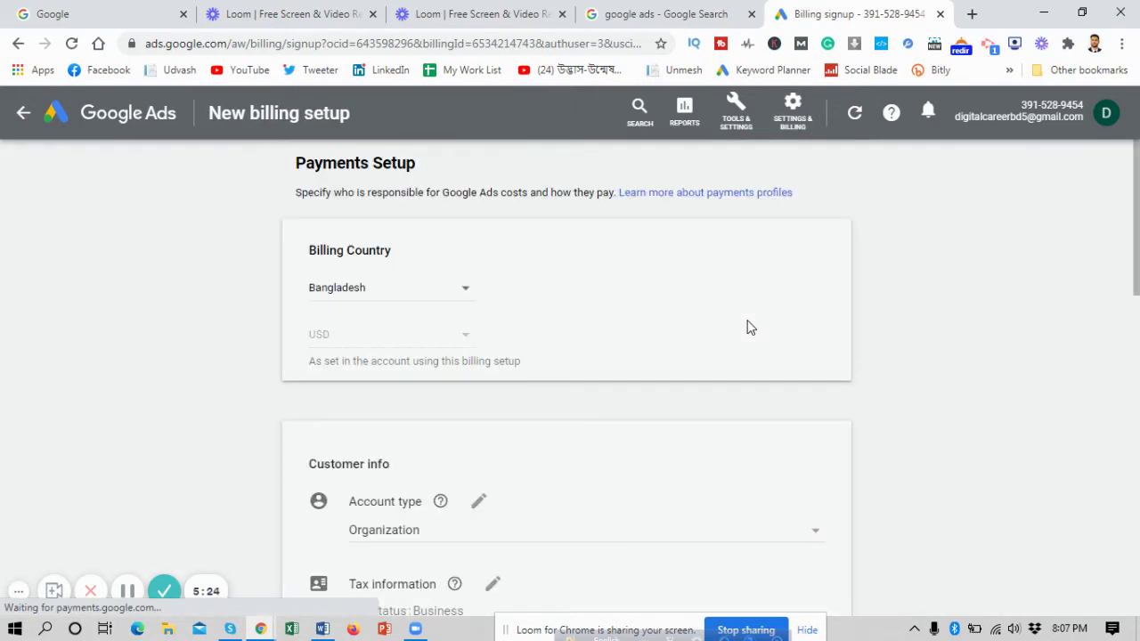
# Review the billing country and customer info in the payments setup and look at the available account types
pyautogui.scroll(-2, 746, 326)
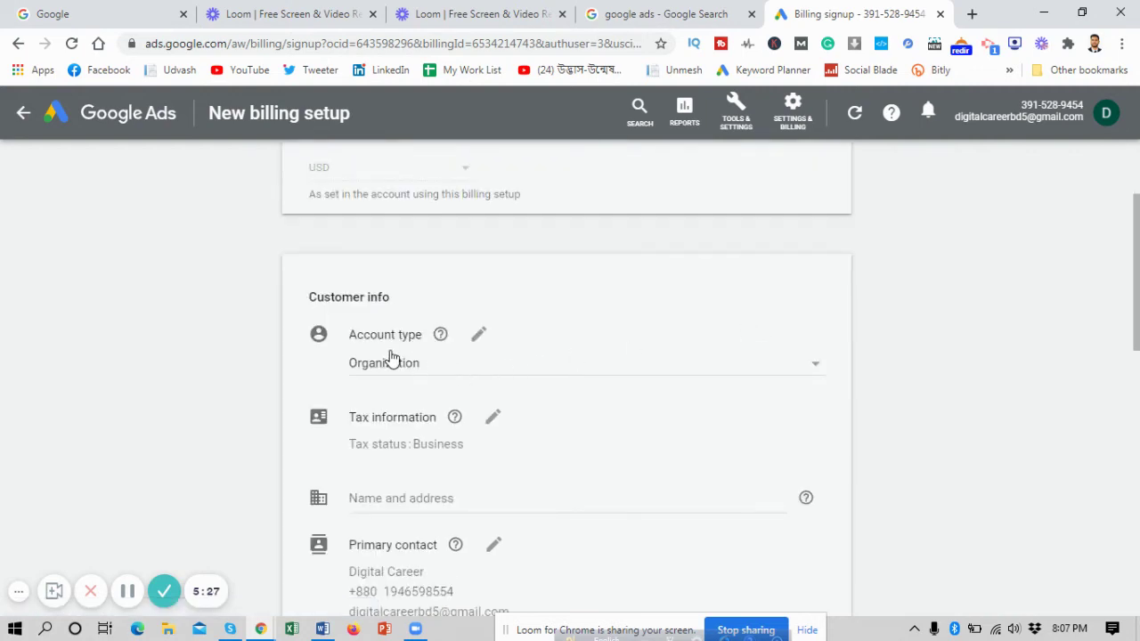
pyautogui.scroll(2, 438, 329)
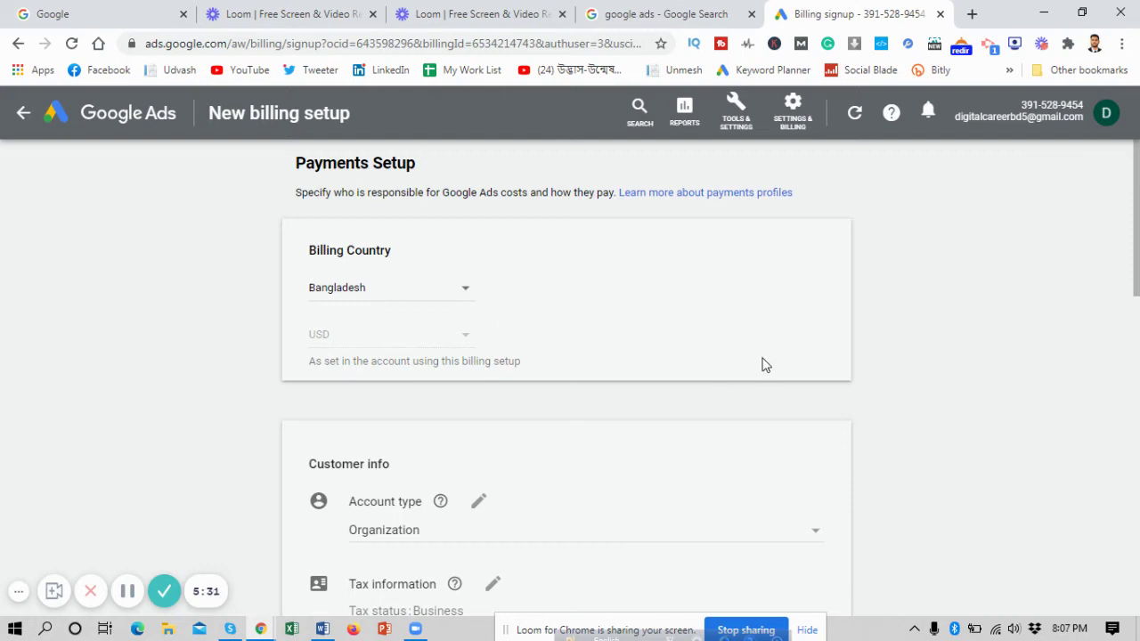
pyautogui.scroll(-2, 674, 346)
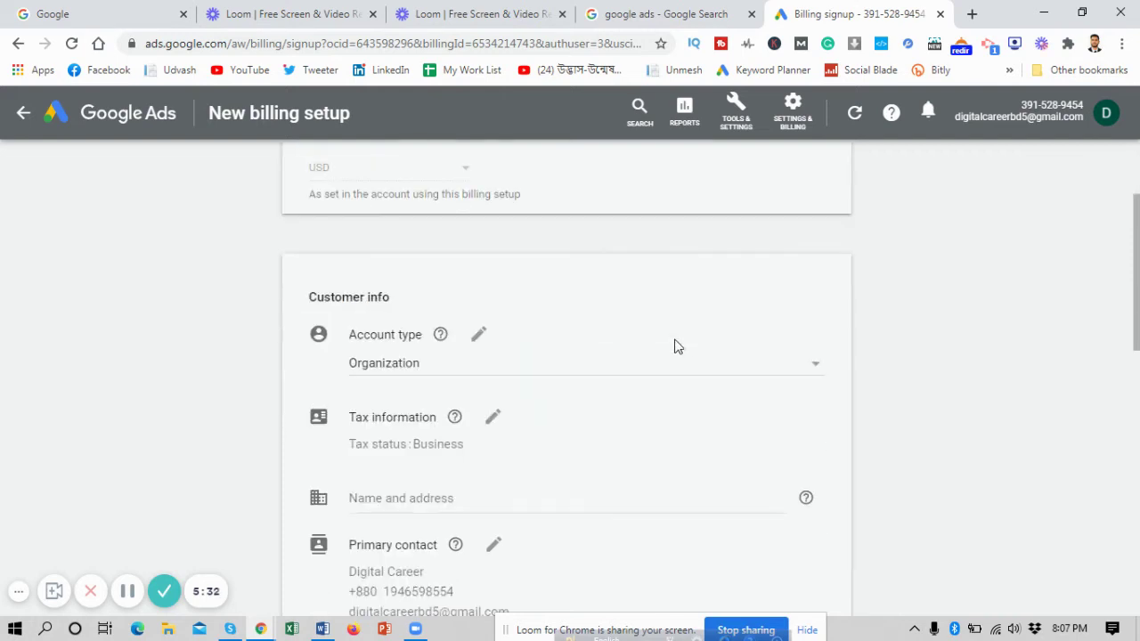
pyautogui.click(495, 374)
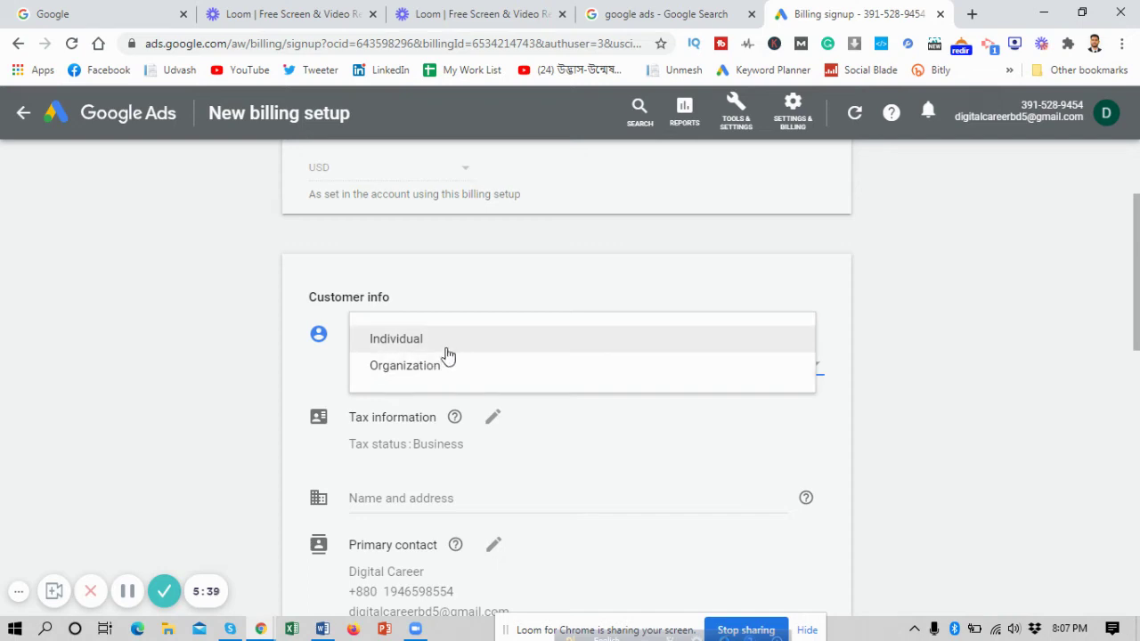
pyautogui.click(886, 357)
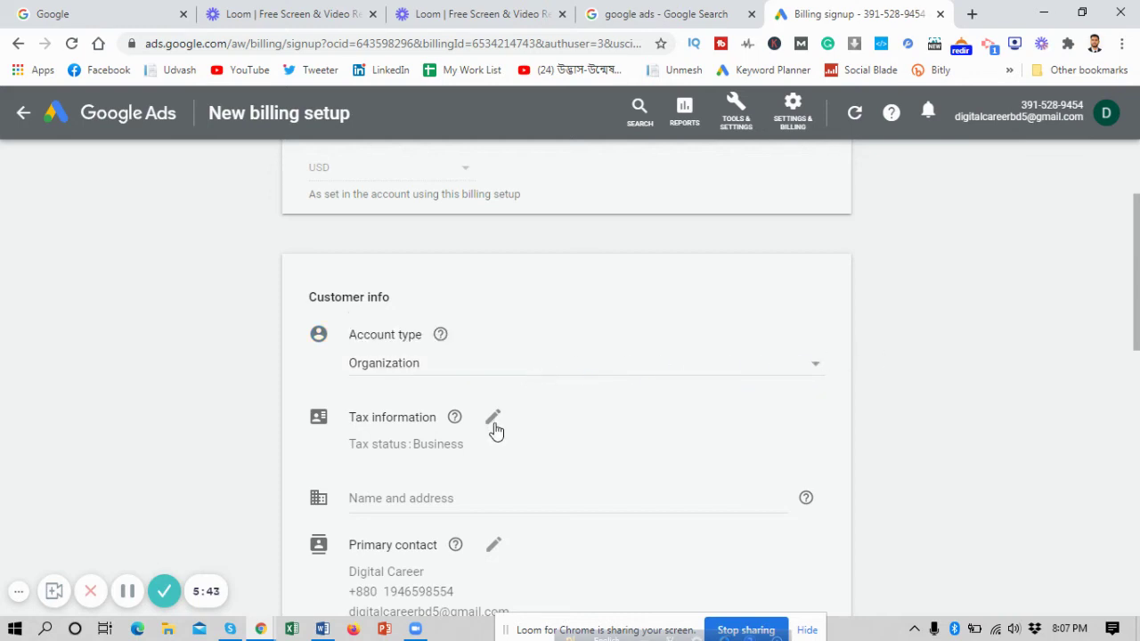
# Check the tax information fields in the customer info and set the business name to Digital Career
pyautogui.scroll(-1, 496, 430)
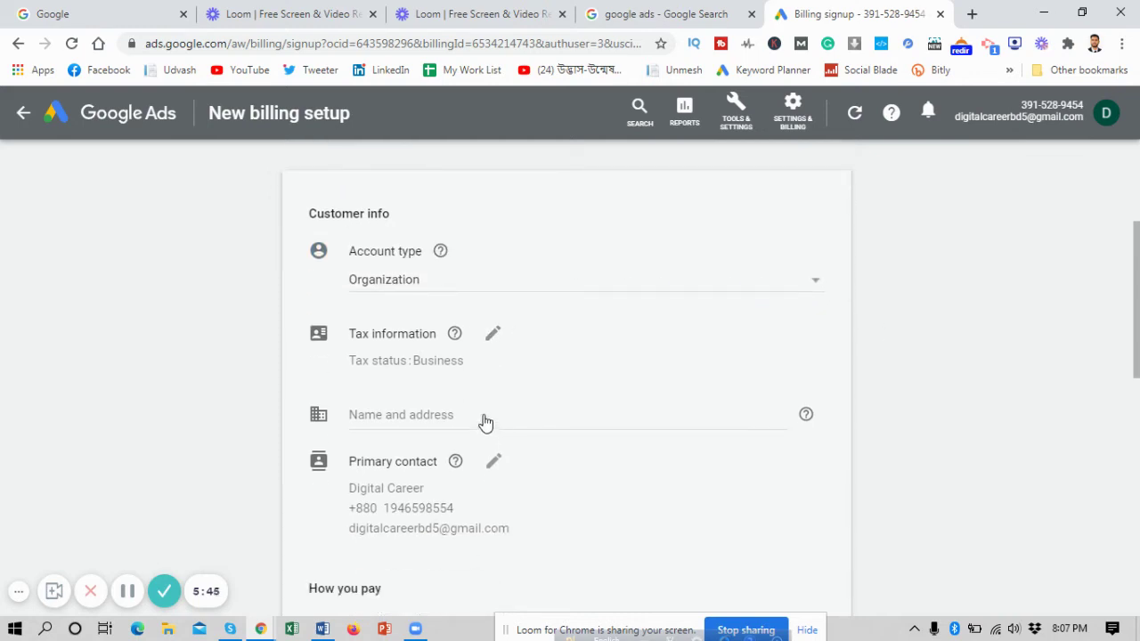
pyautogui.click(486, 422)
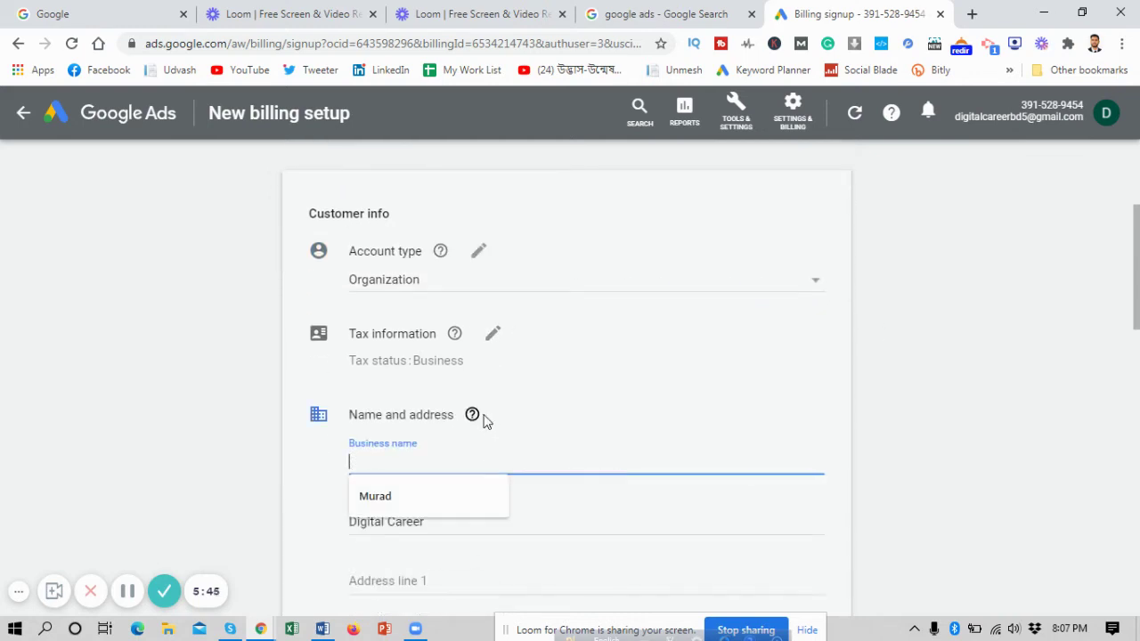
pyautogui.click(495, 340)
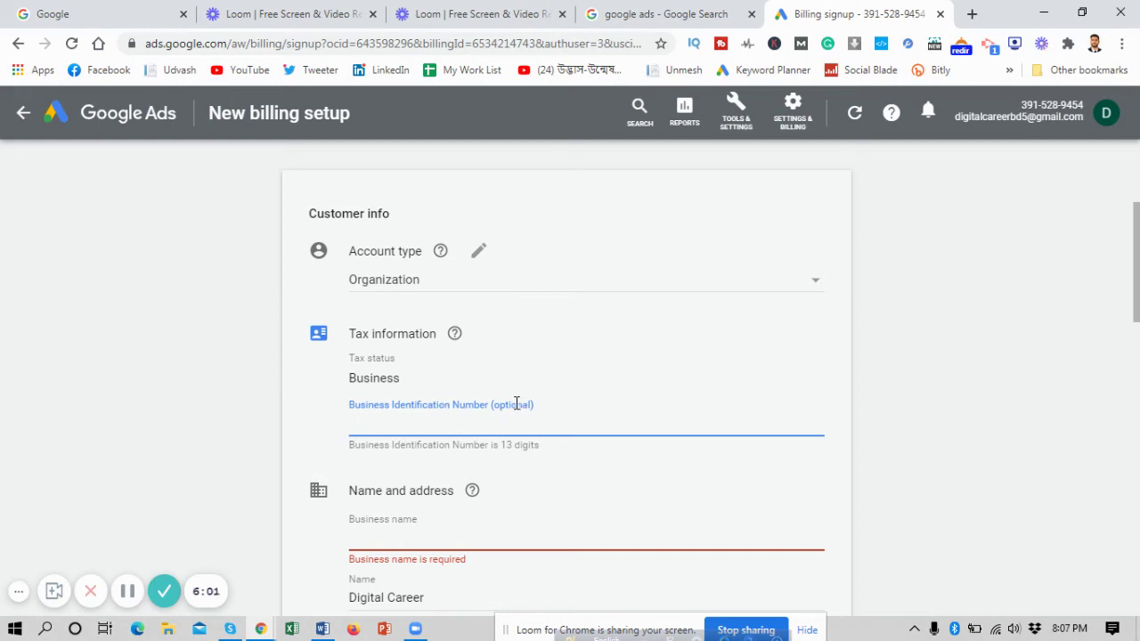
pyautogui.scroll(-2, 534, 405)
pyautogui.click(526, 377)
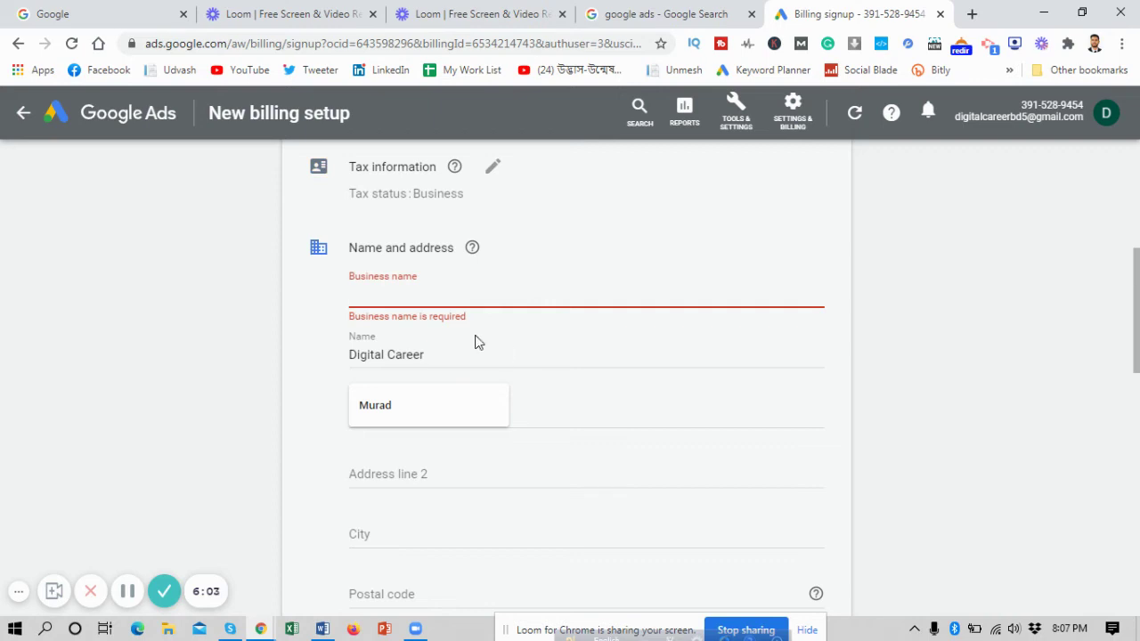
pyautogui.write('Digital Career')
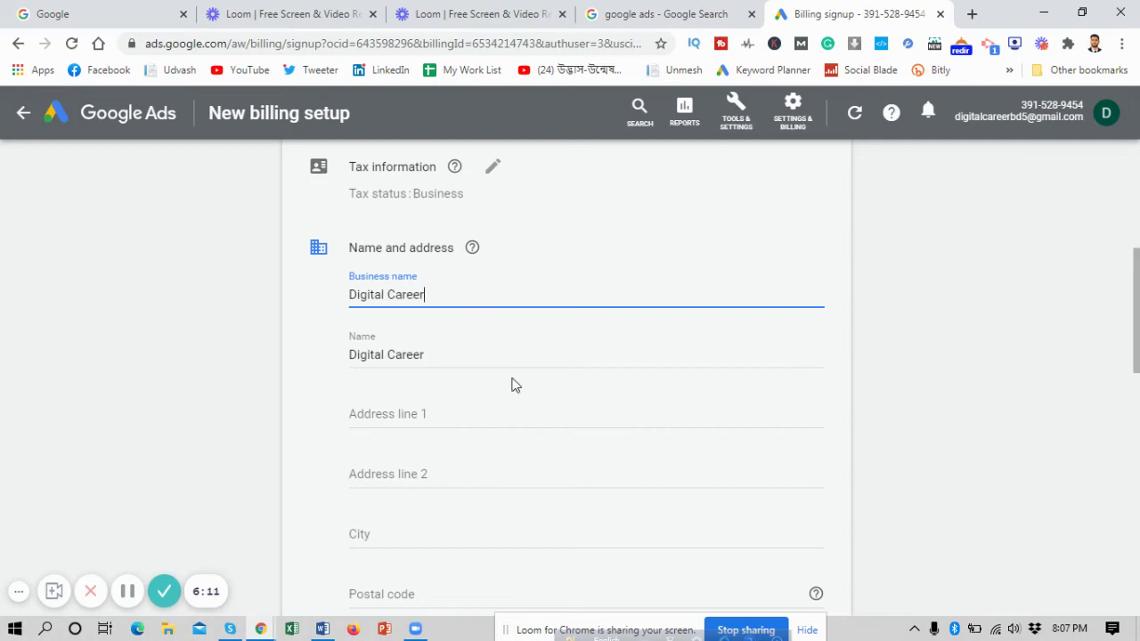
# Fill in the first address line, city and postal code of the business's billing address
pyautogui.click(497, 418)
pyautogui.write('Mirpur, She')
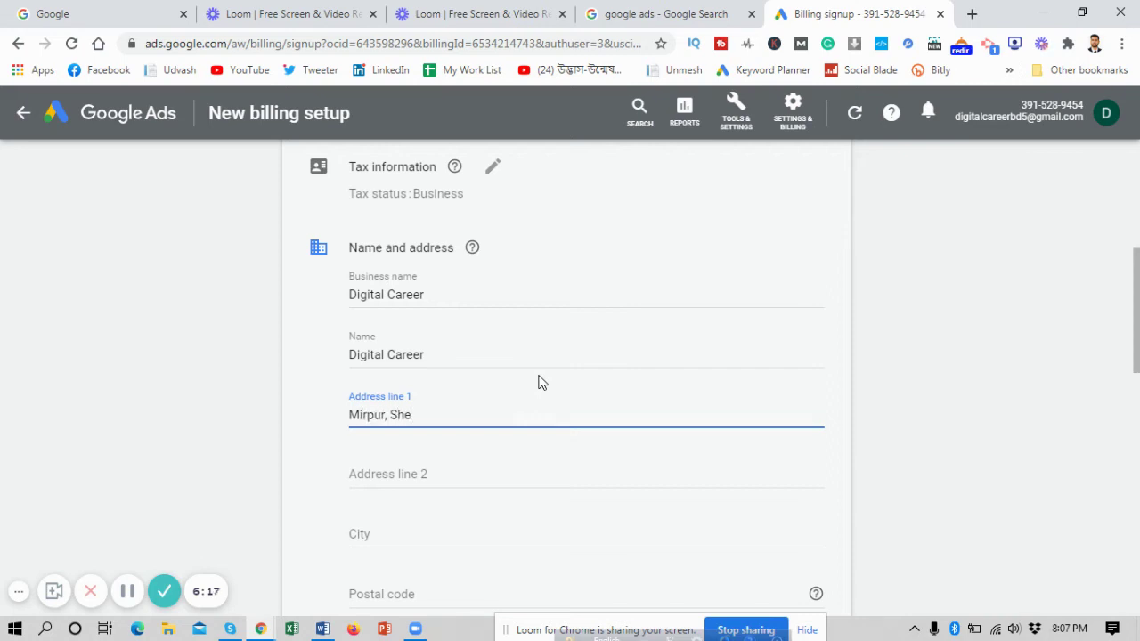
pyautogui.write('ara')
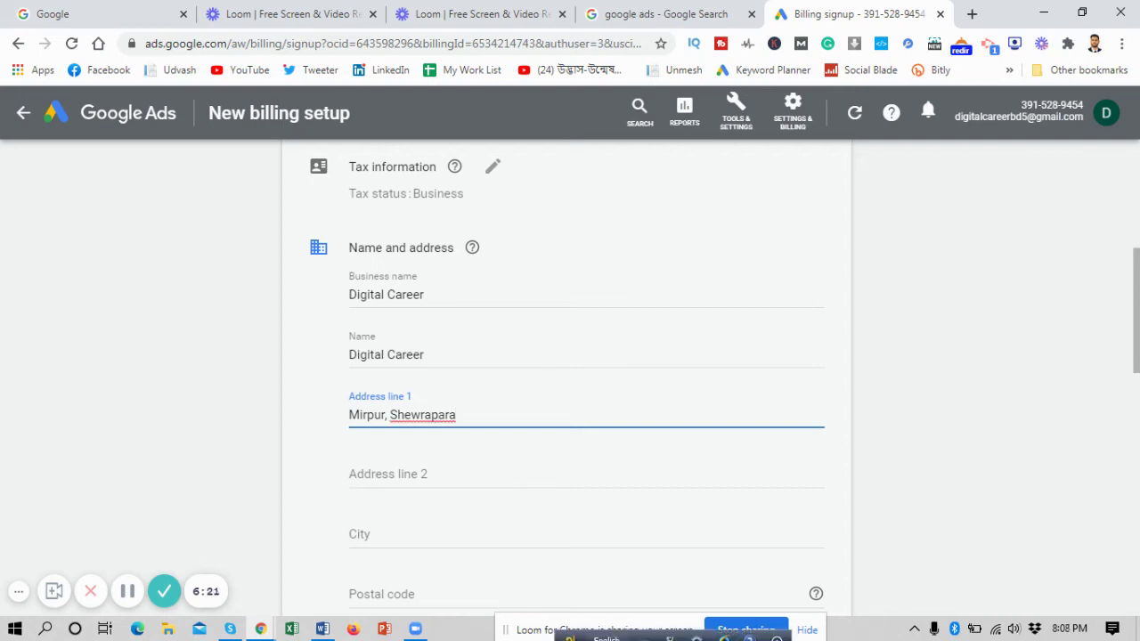
pyautogui.scroll(-2, 538, 552)
pyautogui.click(454, 369)
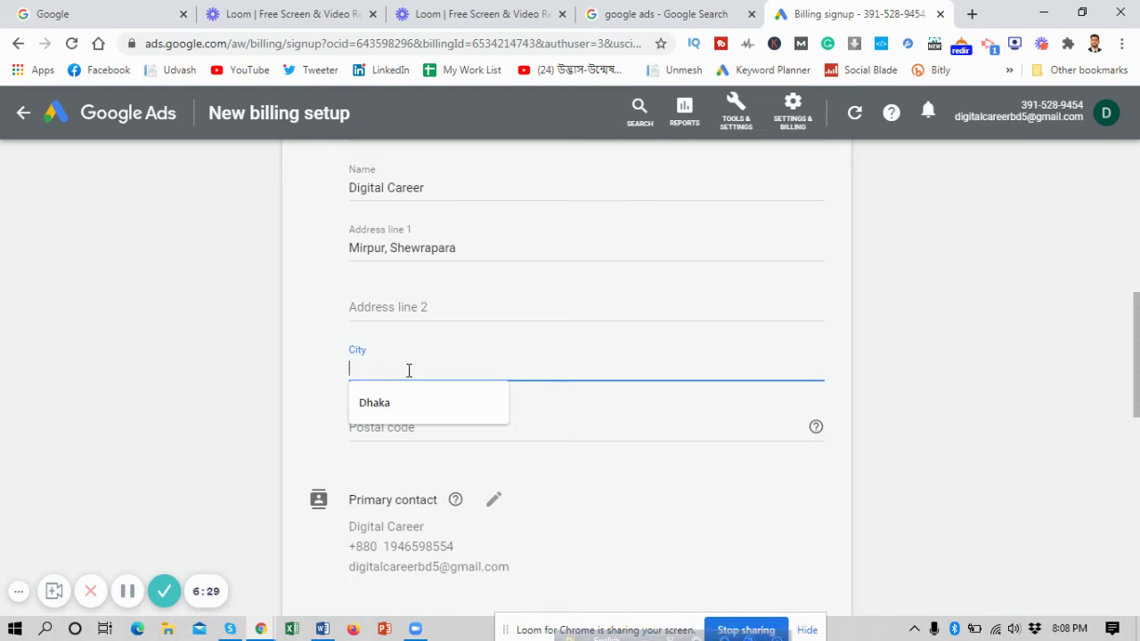
pyautogui.write('ka')
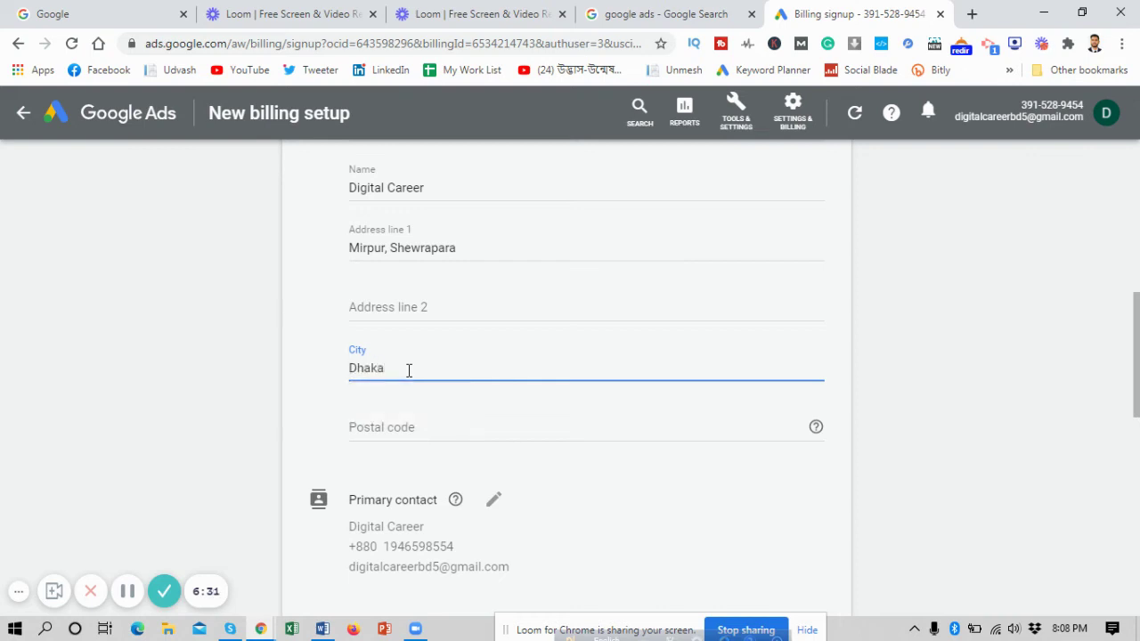
pyautogui.click(456, 433)
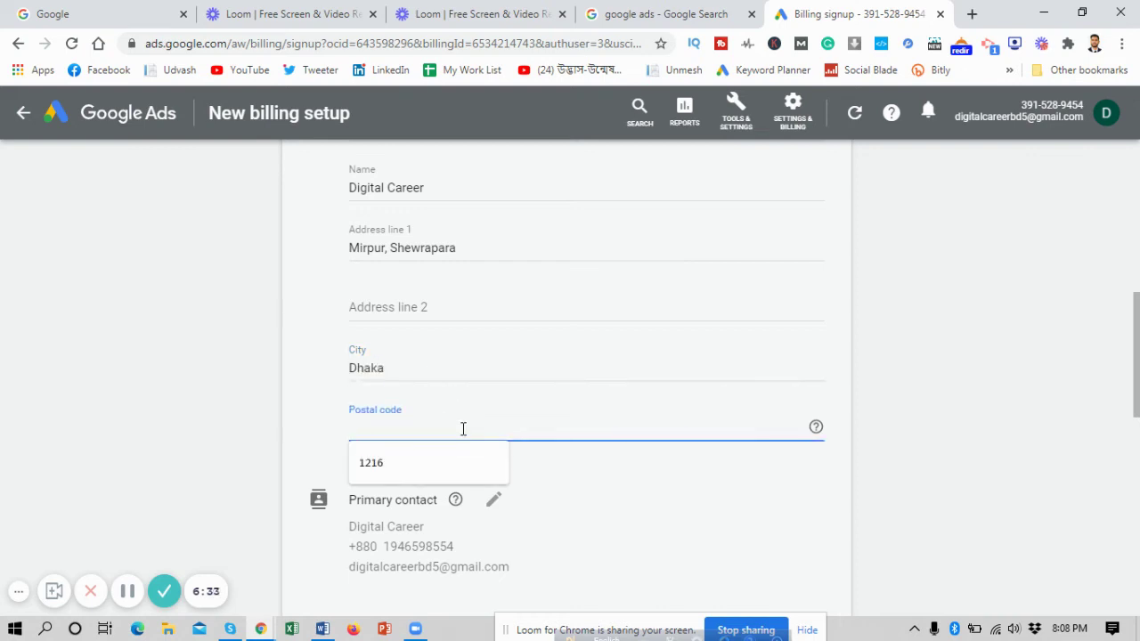
pyautogui.write('1216')
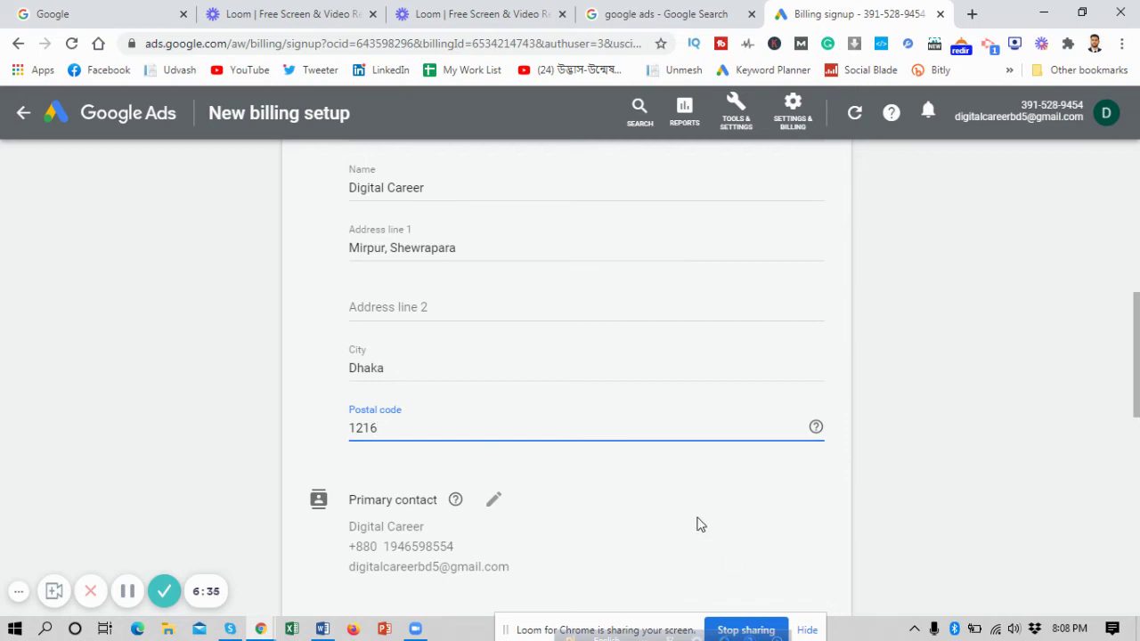
pyautogui.press('Tab')
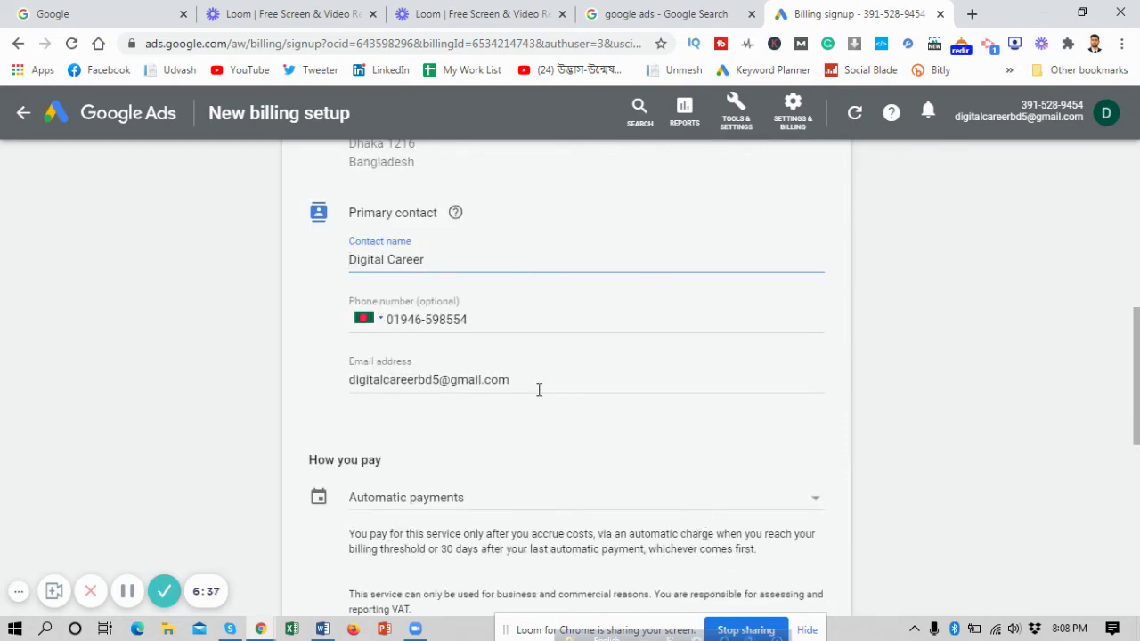
# Review the primary contact's name, phone number and e-mail address
pyautogui.scroll(-1, 539, 389)
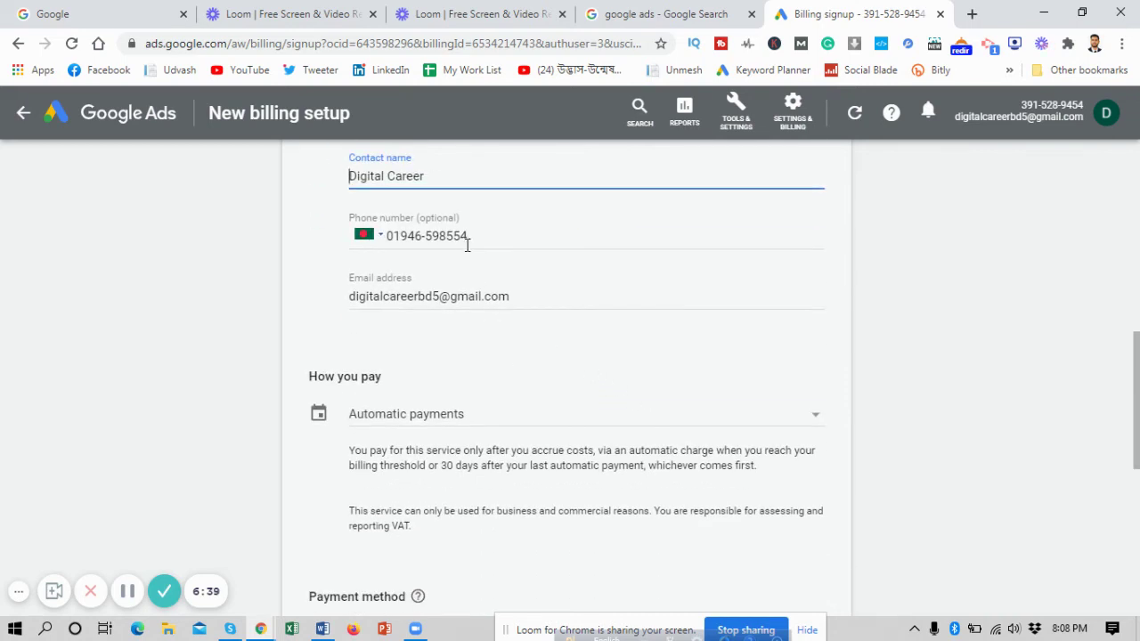
pyautogui.scroll(1, 461, 243)
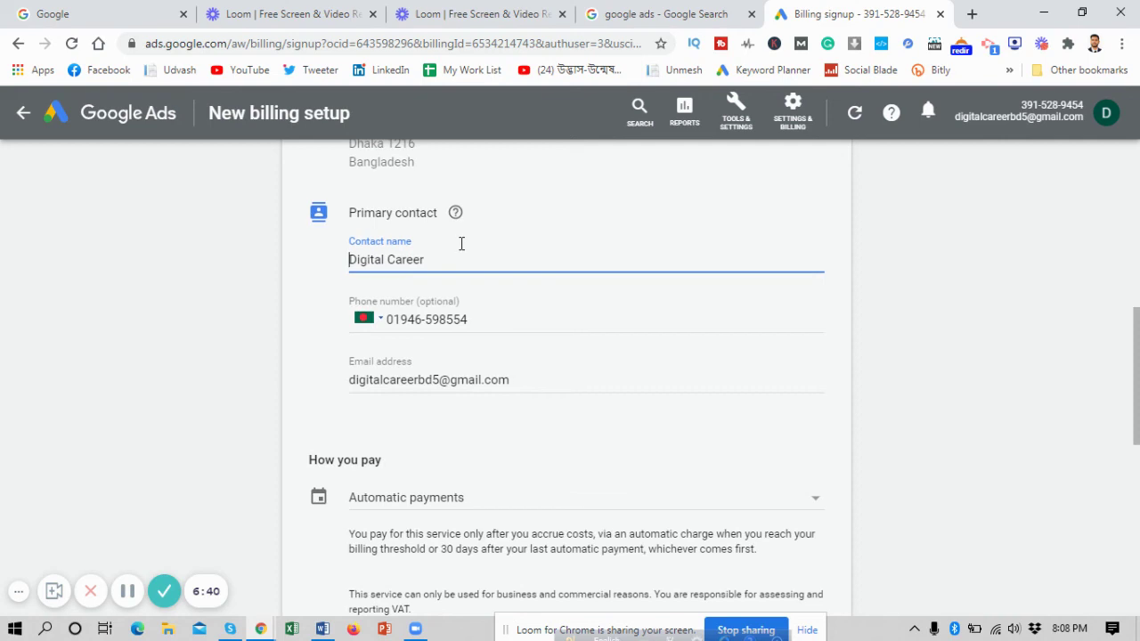
pyautogui.click(545, 323)
pyautogui.scroll(-1, 691, 337)
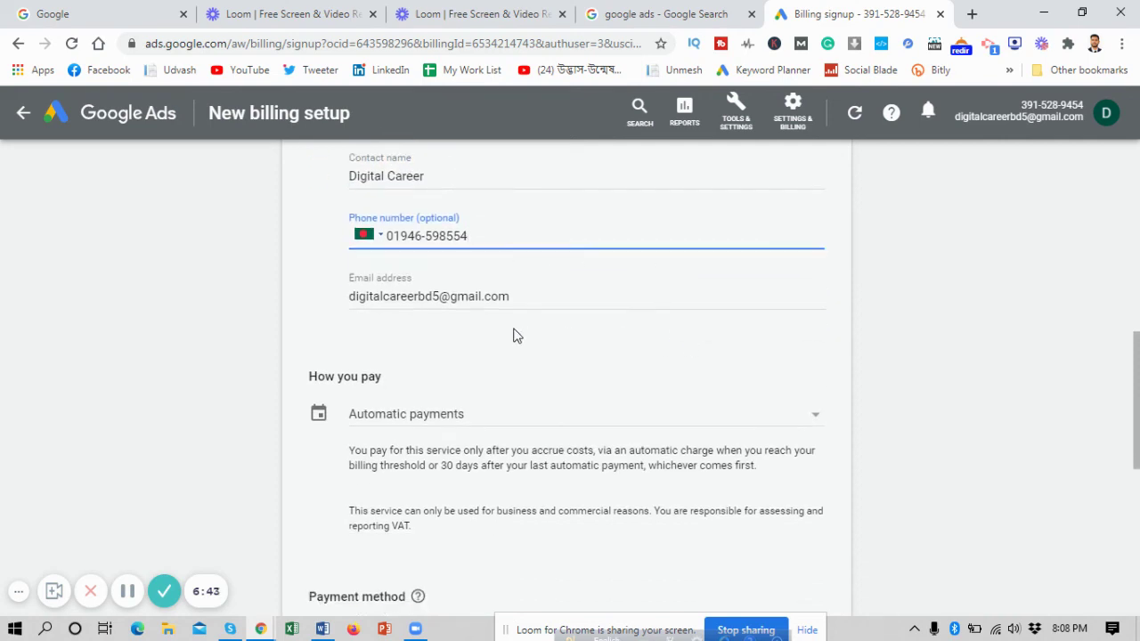
pyautogui.scroll(-1, 515, 336)
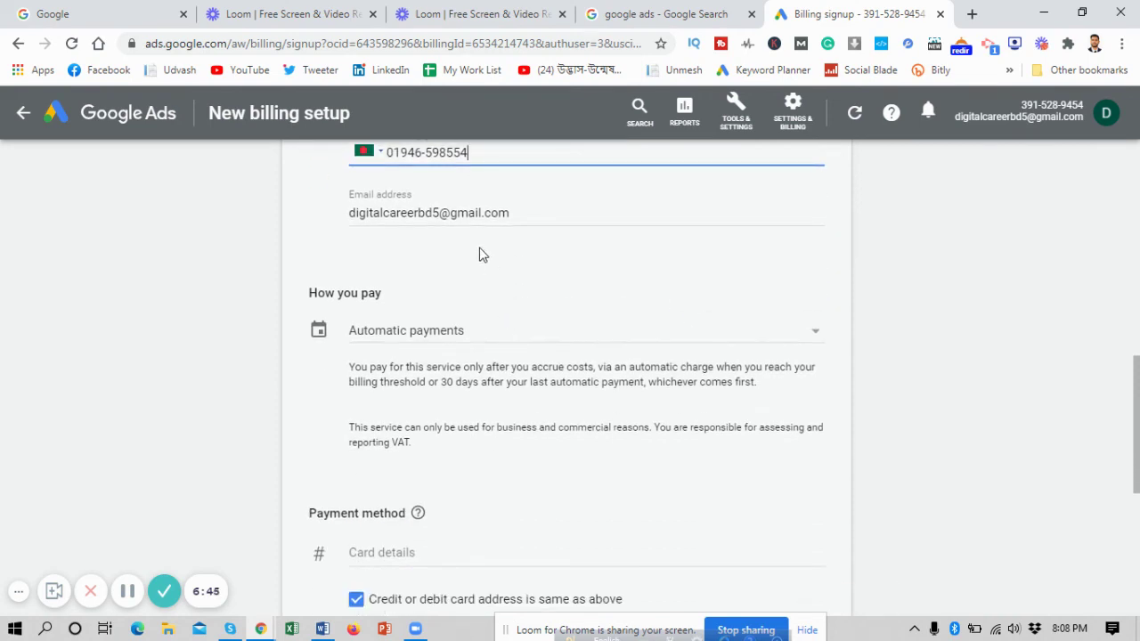
# Examine the payment options under How you pay, keeping automatic payments selected
pyautogui.scroll(-2, 529, 293)
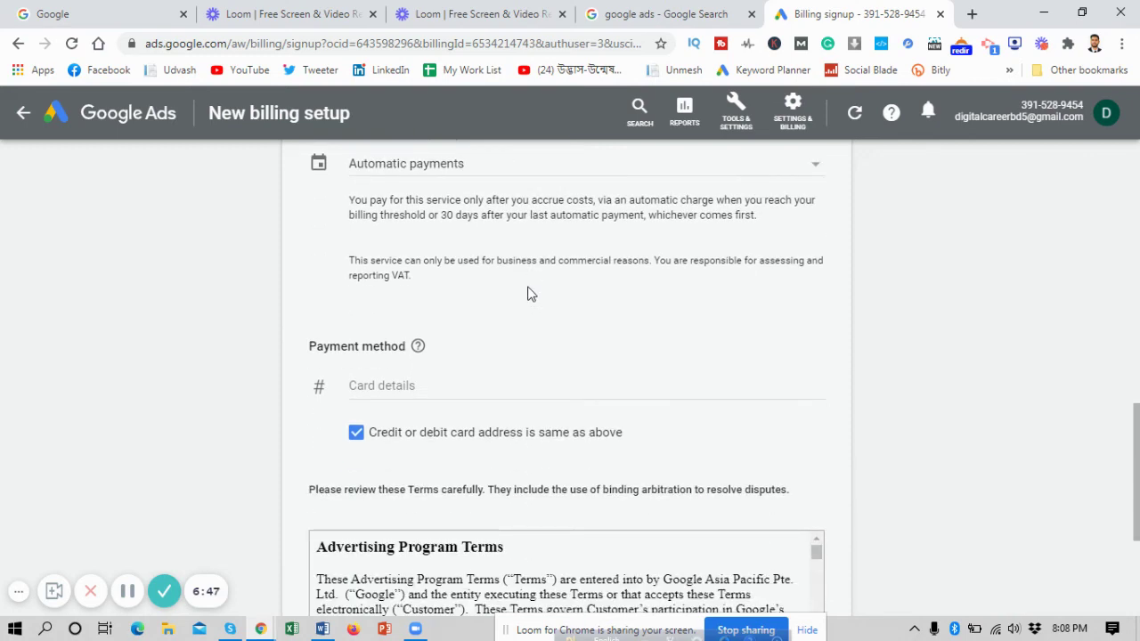
pyautogui.scroll(1, 440, 267)
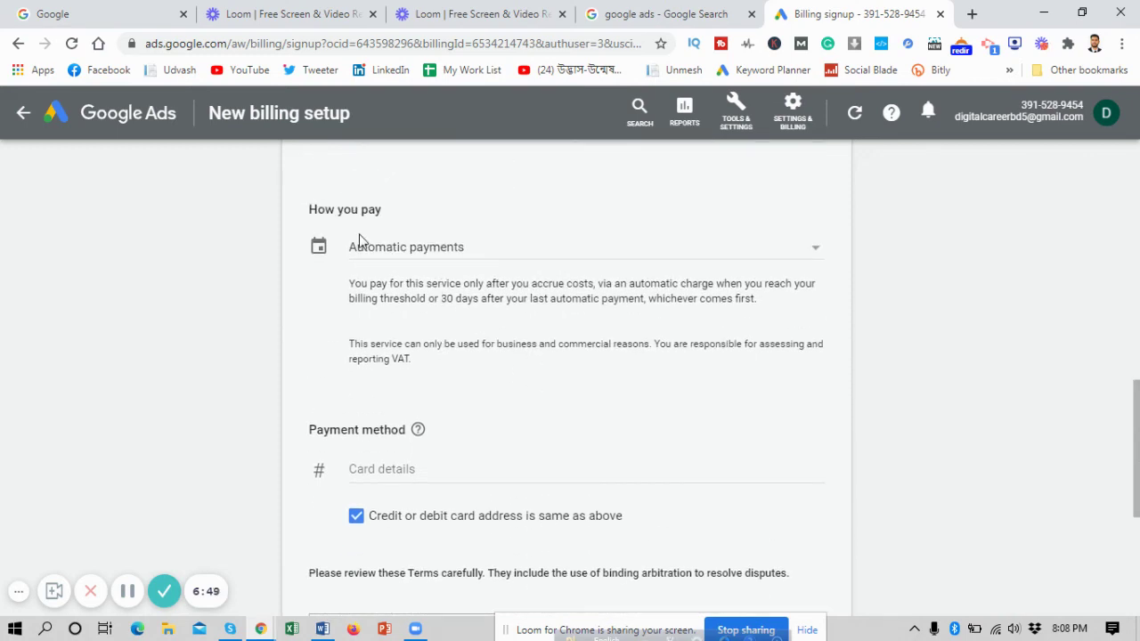
pyautogui.click(504, 259)
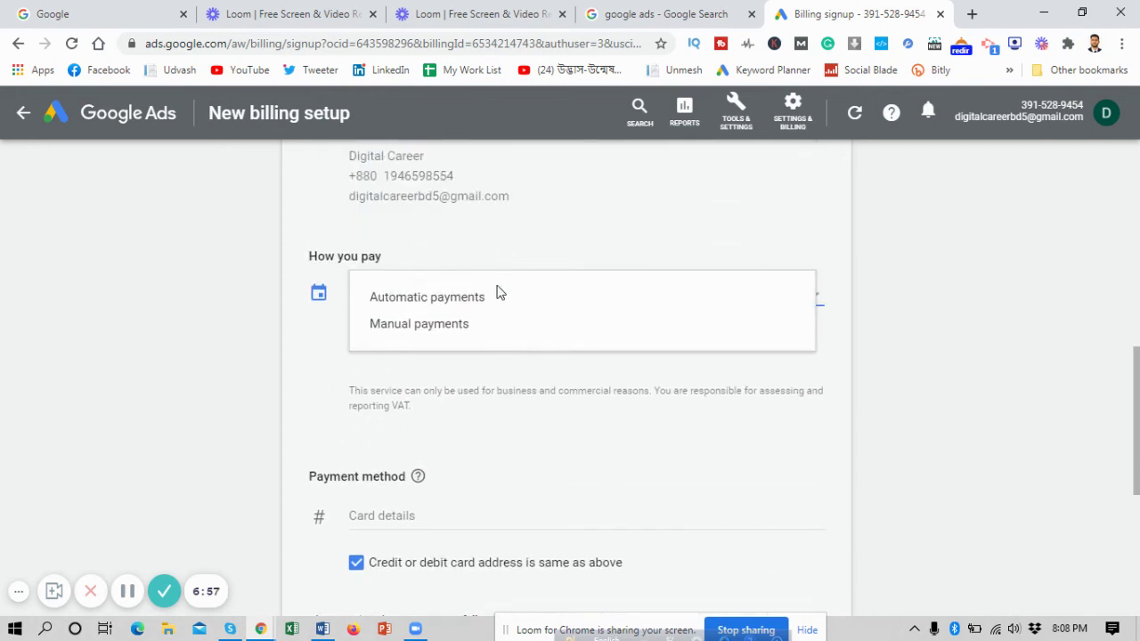
pyautogui.click(352, 370)
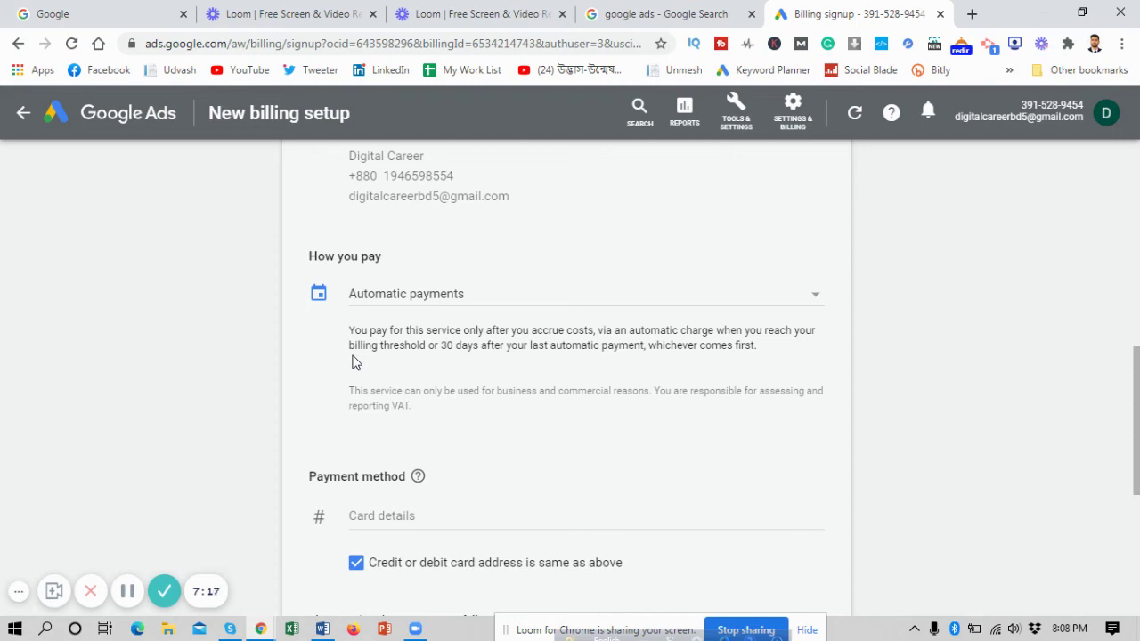
pyautogui.click(568, 294)
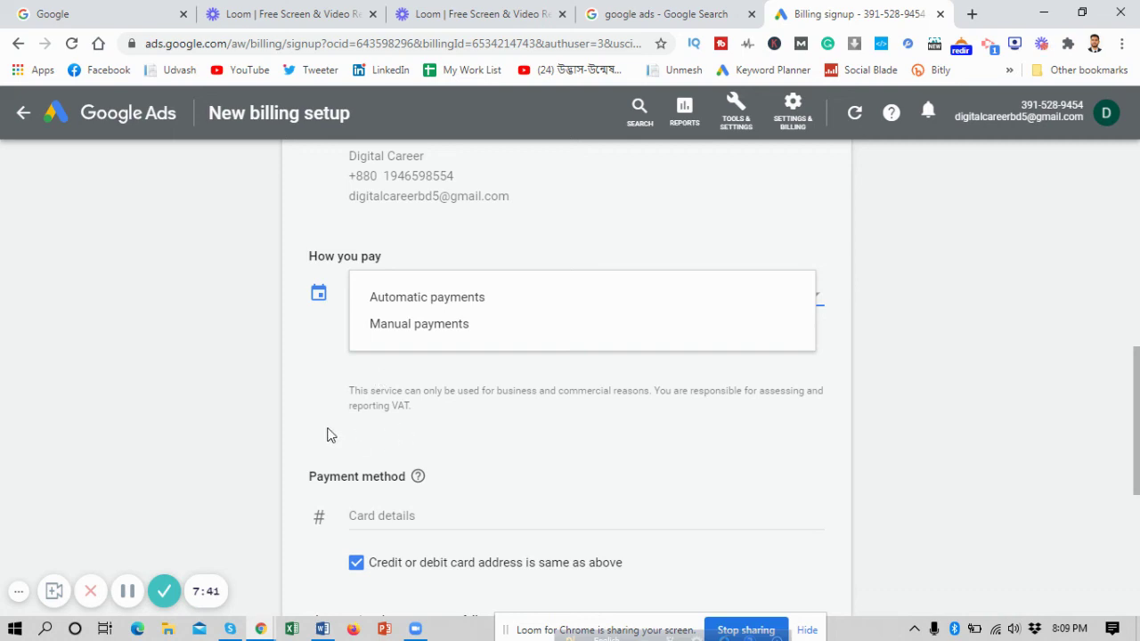
pyautogui.click(397, 364)
# Open the card details of the payment method and examine the card number, expiry date, CVC and cardholder name fields
pyautogui.scroll(-1, 449, 338)
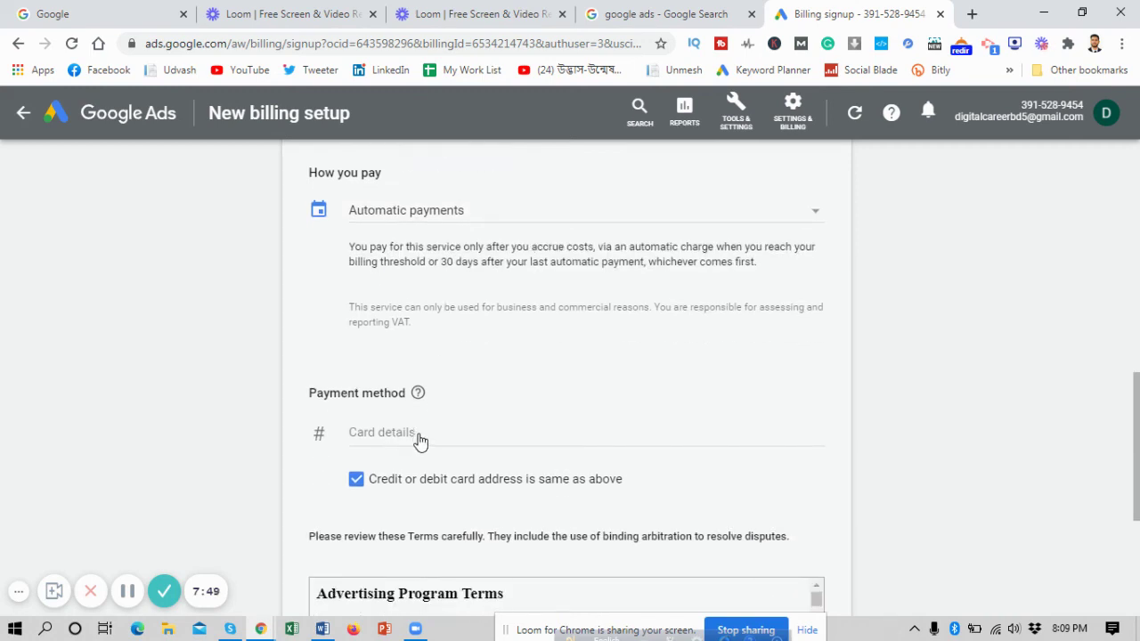
pyautogui.click(420, 432)
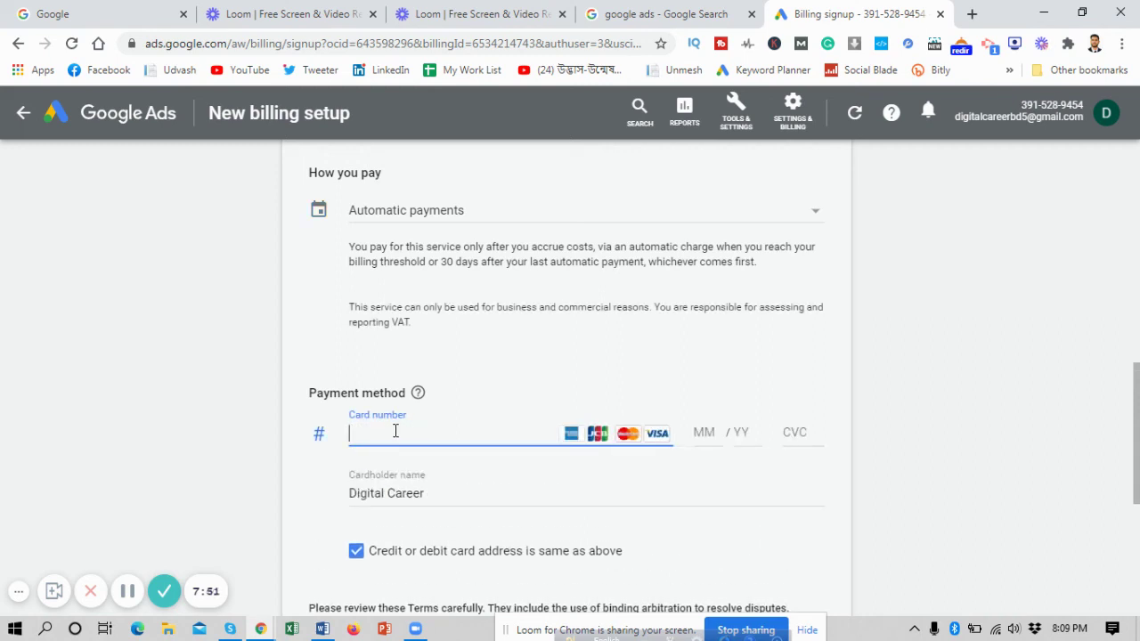
pyautogui.click(710, 432)
pyautogui.click(746, 433)
pyautogui.scroll(-2, 571, 497)
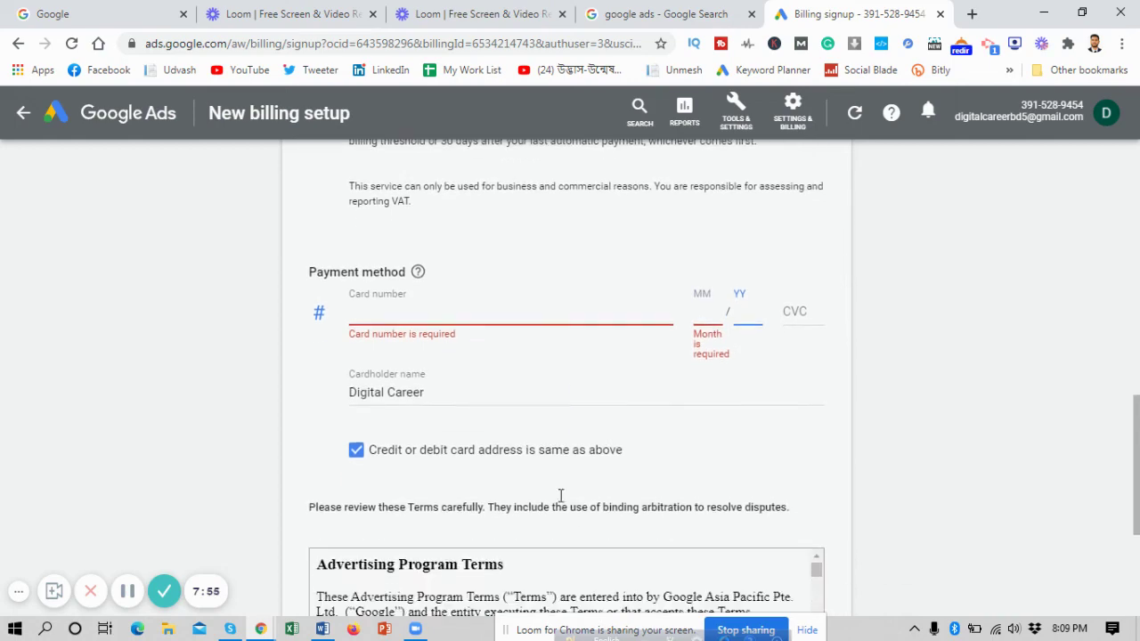
pyautogui.scroll(-2, 472, 423)
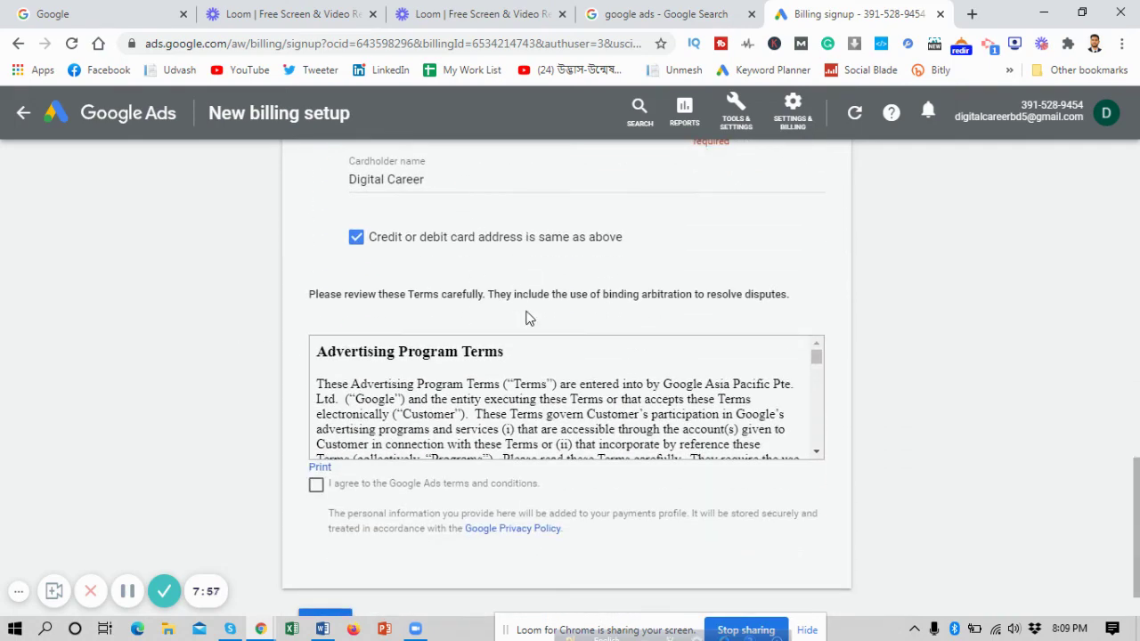
pyautogui.scroll(1, 533, 320)
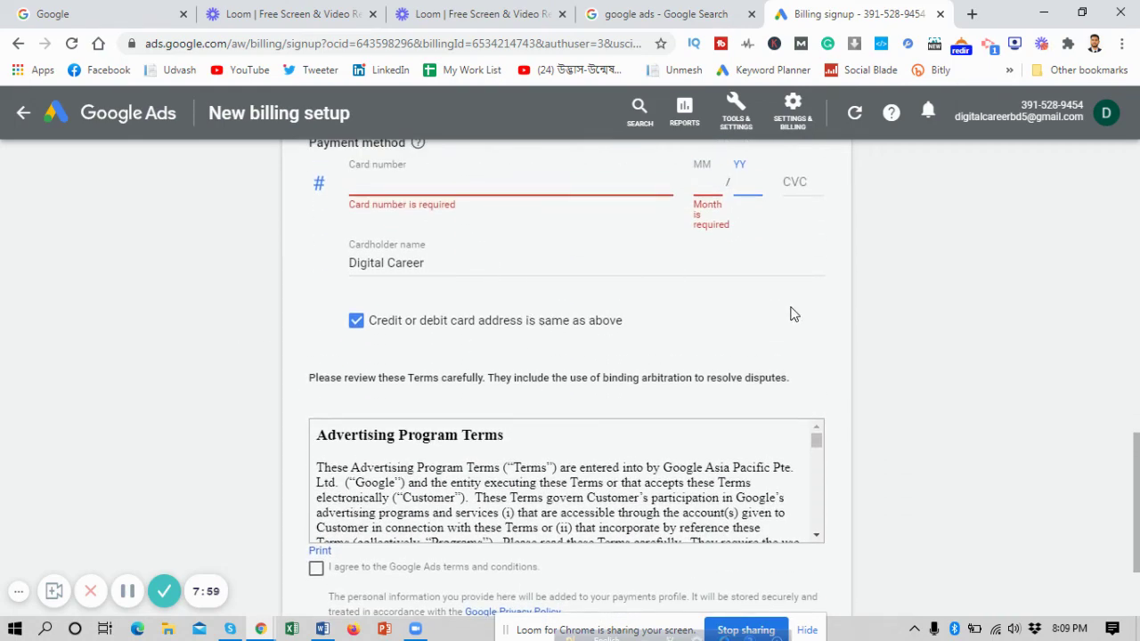
pyautogui.scroll(1, 792, 314)
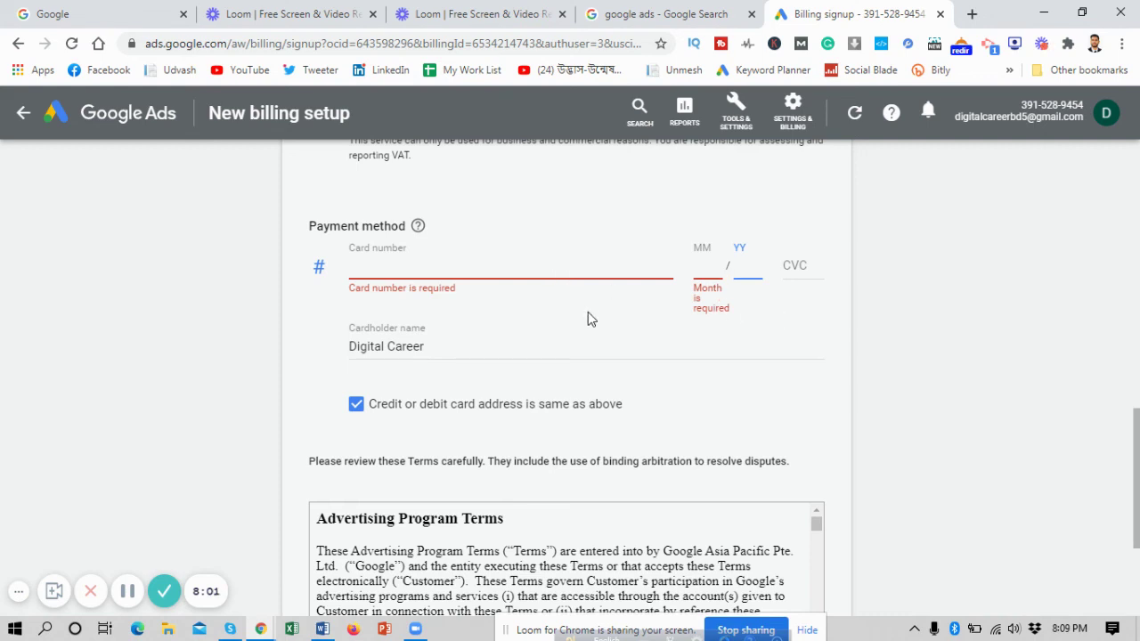
# Read through the Advertising Program Terms and agree to the Google Ads terms and conditions
pyautogui.scroll(-1, 589, 320)
pyautogui.scroll(-2, 593, 327)
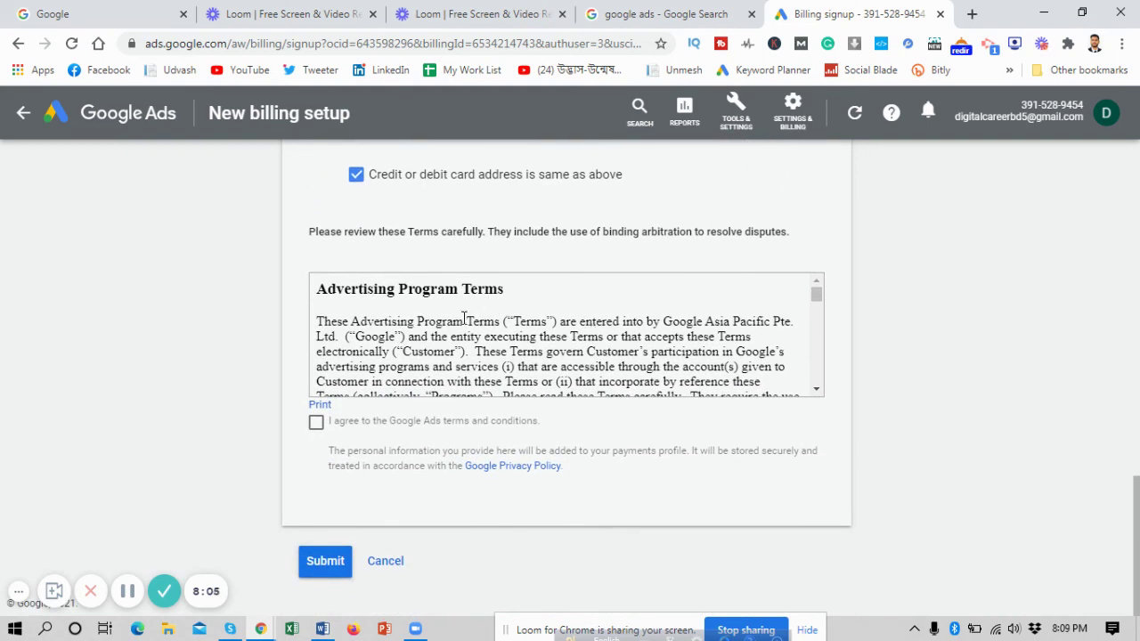
pyautogui.scroll(-10, 464, 318)
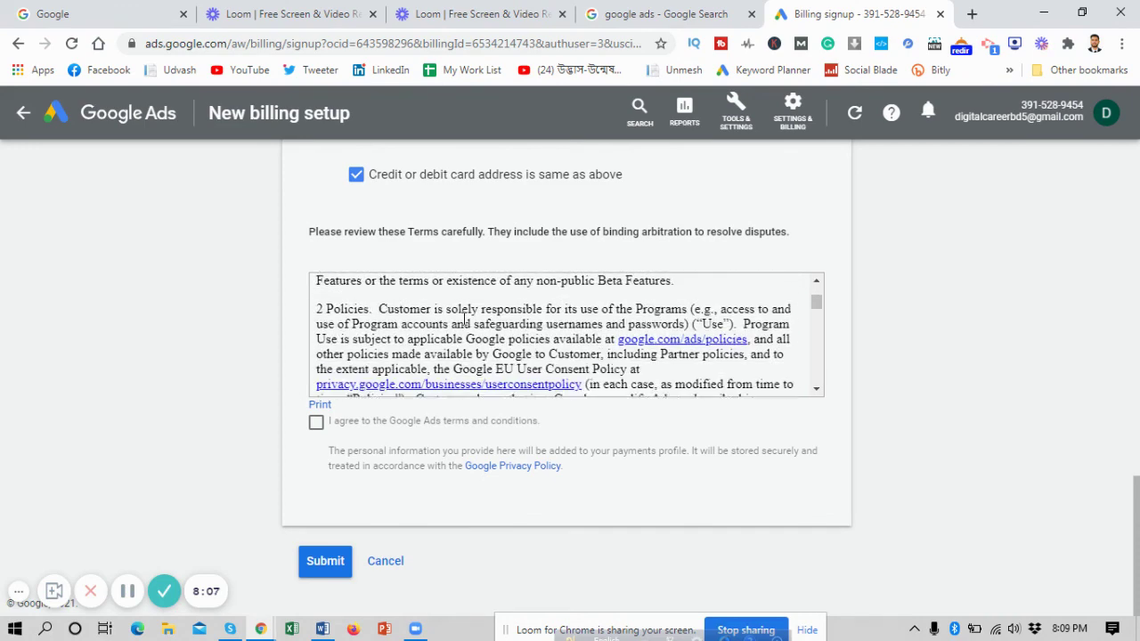
pyautogui.scroll(10, 468, 320)
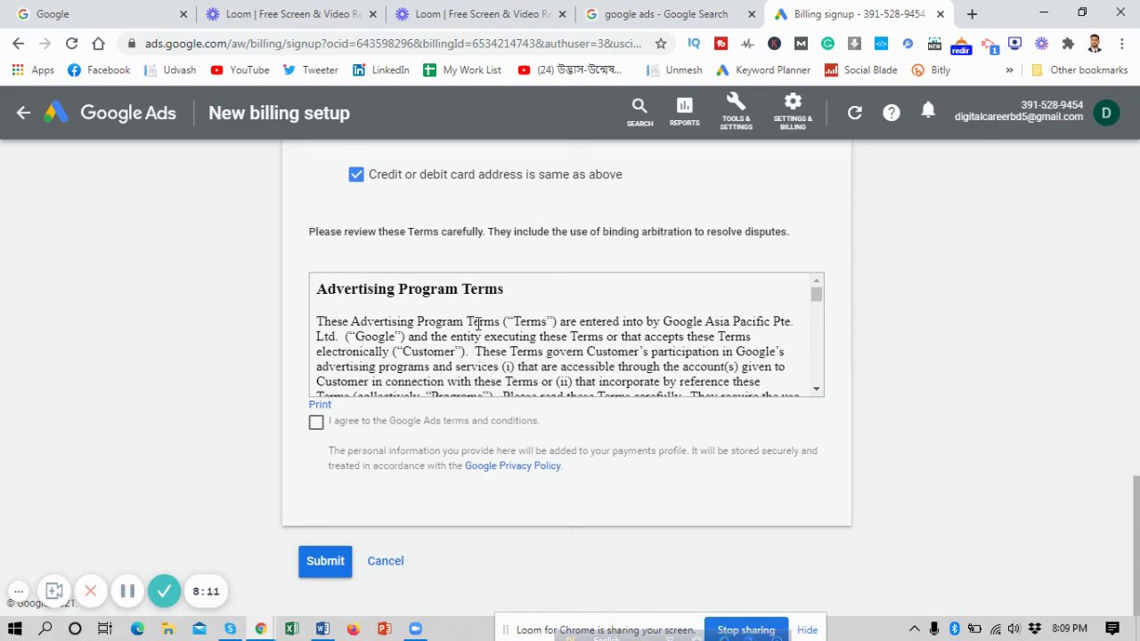
pyautogui.scroll(-3, 510, 322)
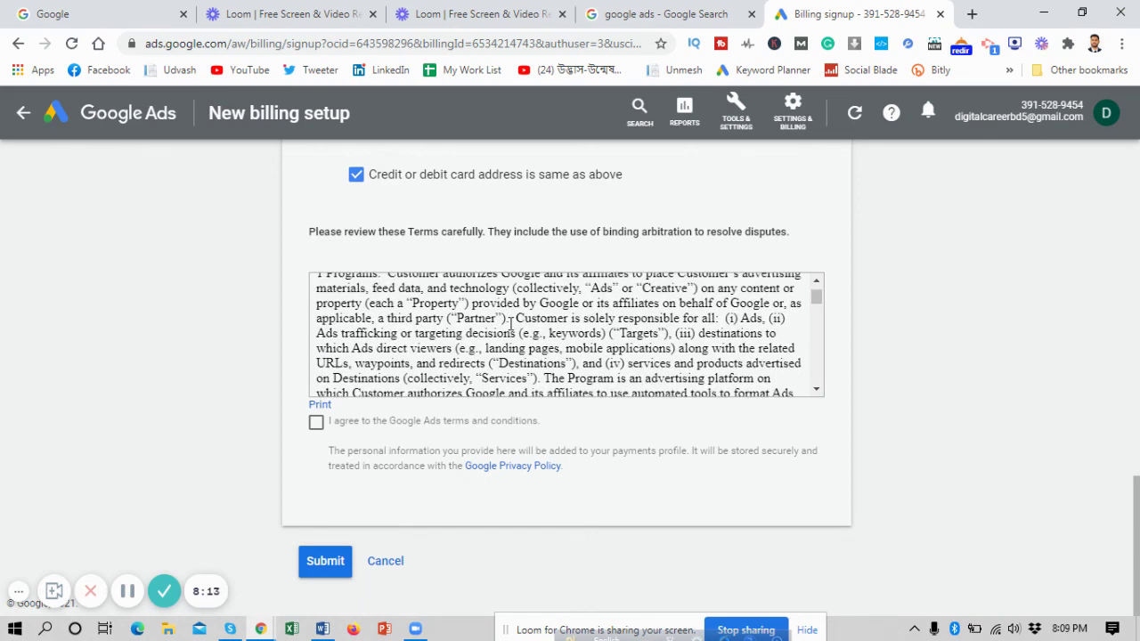
pyautogui.scroll(-3, 509, 320)
pyautogui.scroll(-8, 509, 322)
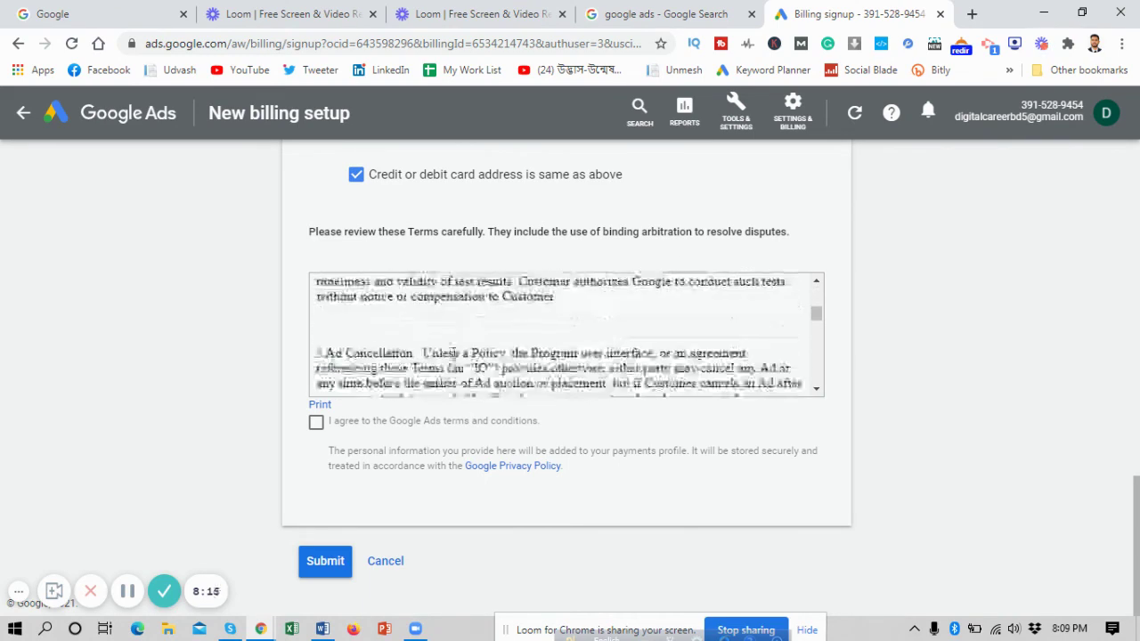
pyautogui.click(318, 426)
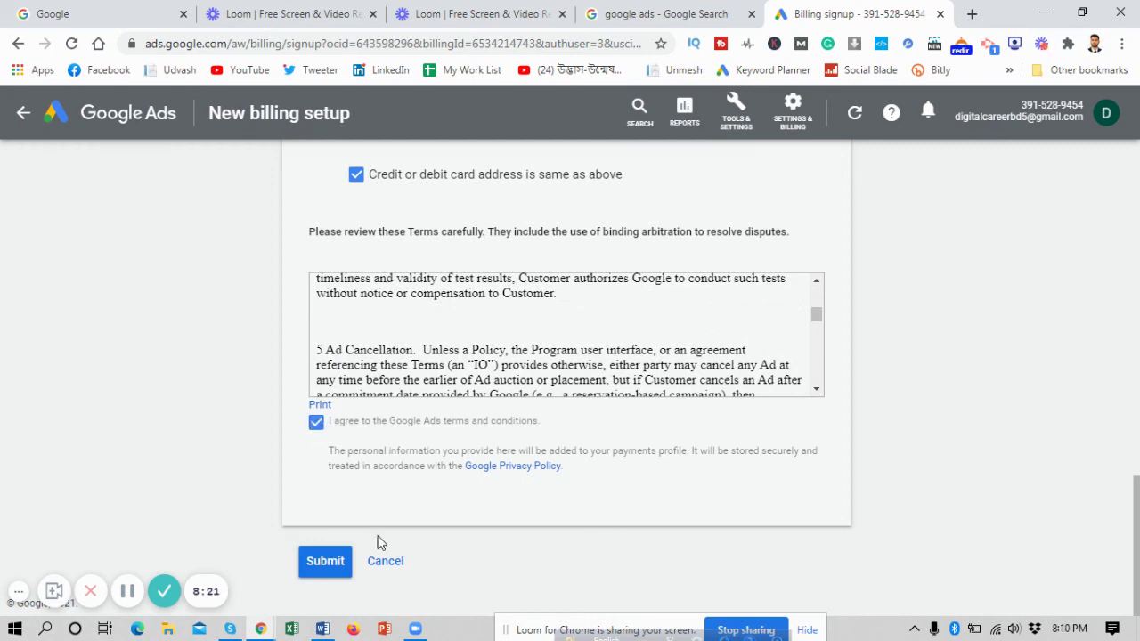